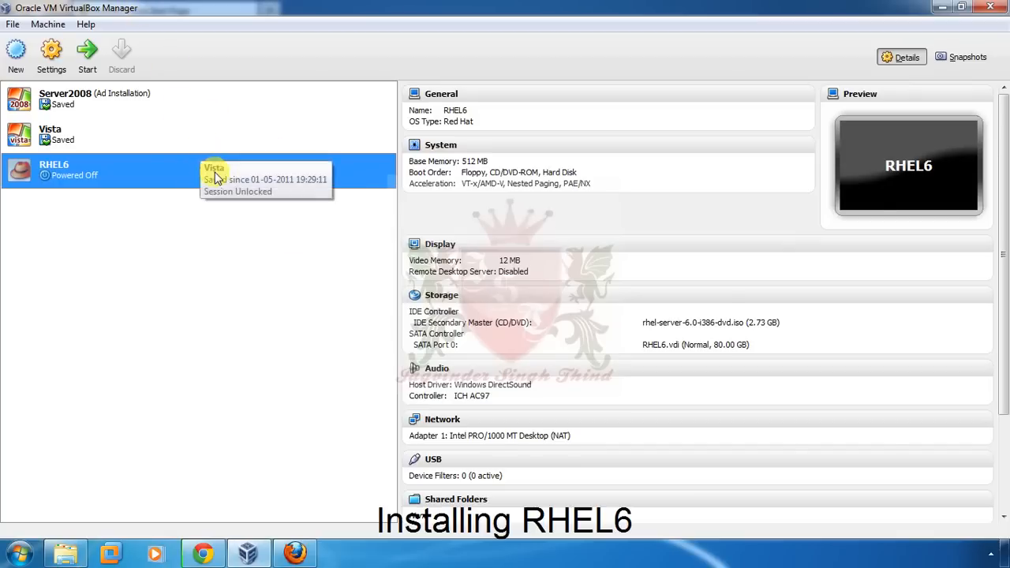
# - Search Google for RHEL6 minimum hardware requirements and open the redhat.com Products & Services result
pyautogui.click(293, 554)
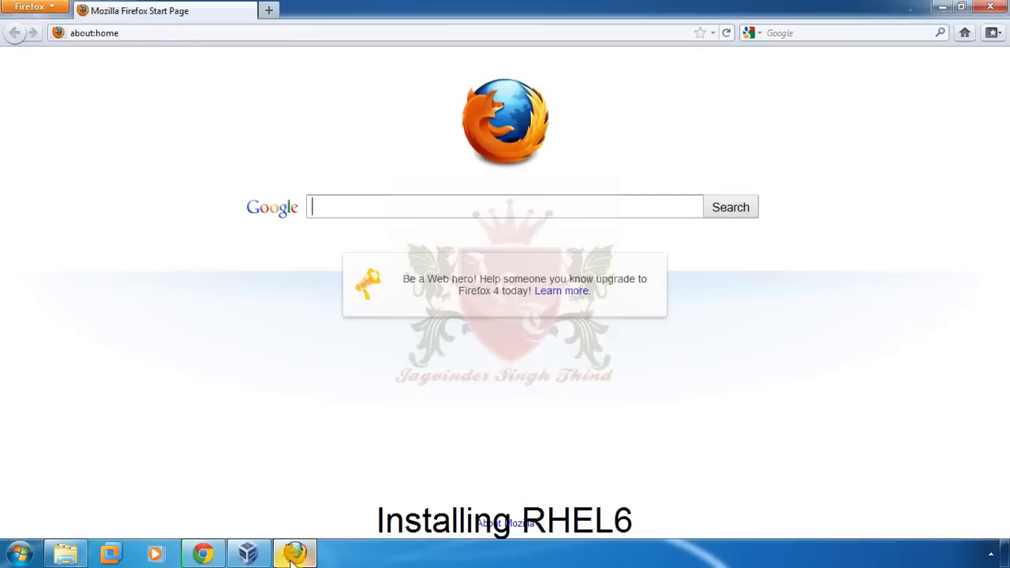
pyautogui.rightClick(440, 205)
pyautogui.click(484, 271)
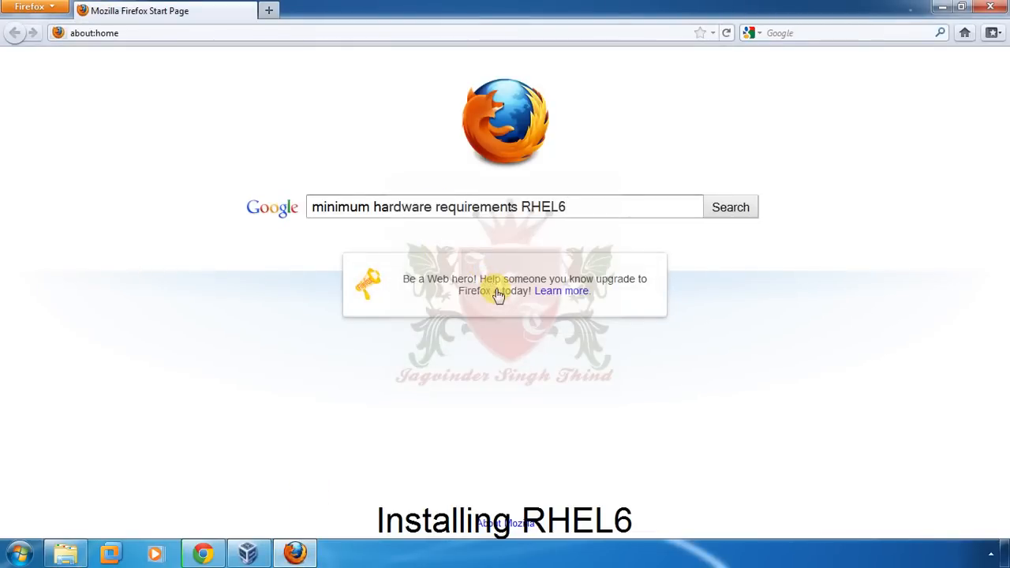
pyautogui.press('Return')
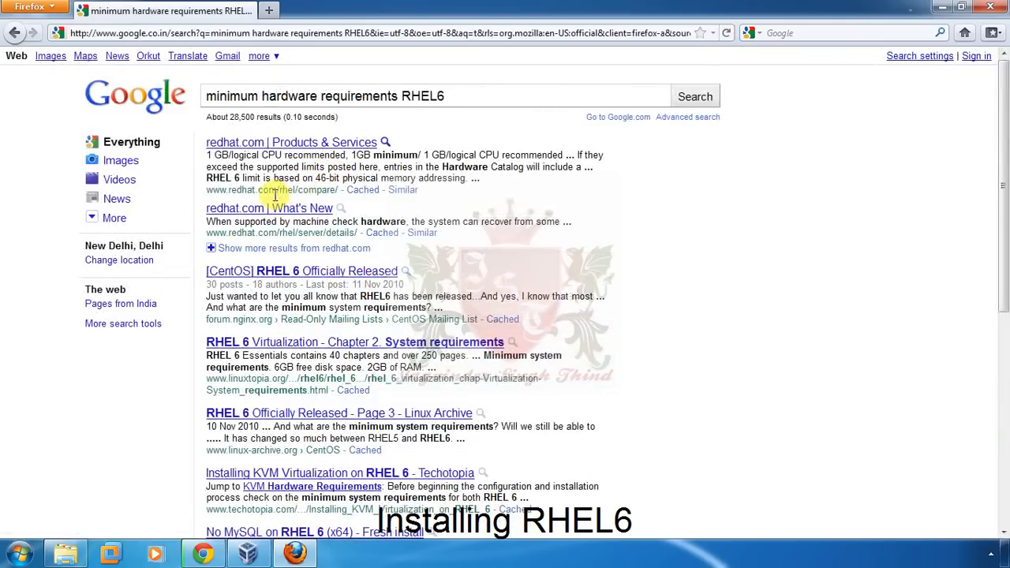
pyautogui.rightClick(262, 147)
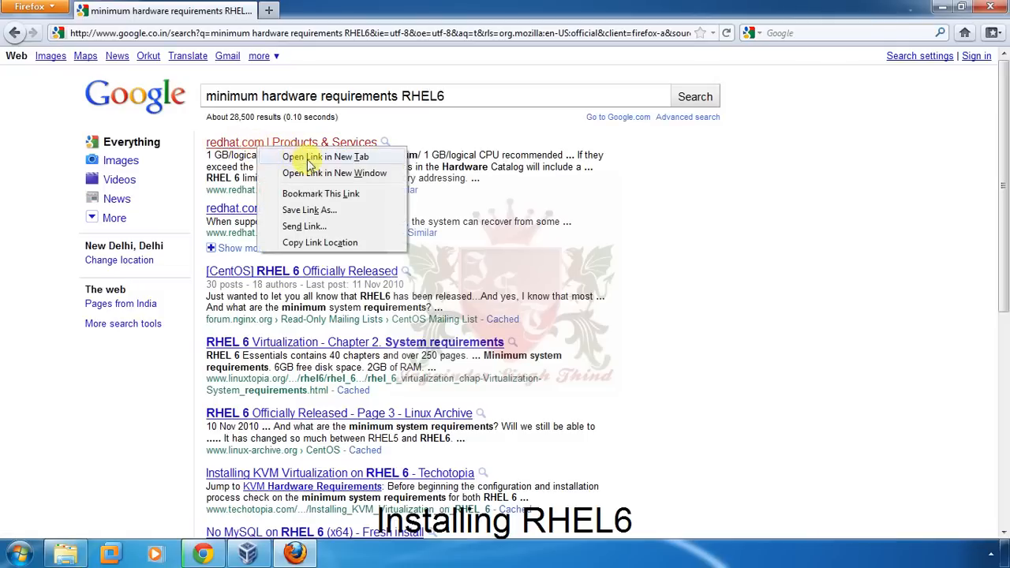
pyautogui.click(241, 142)
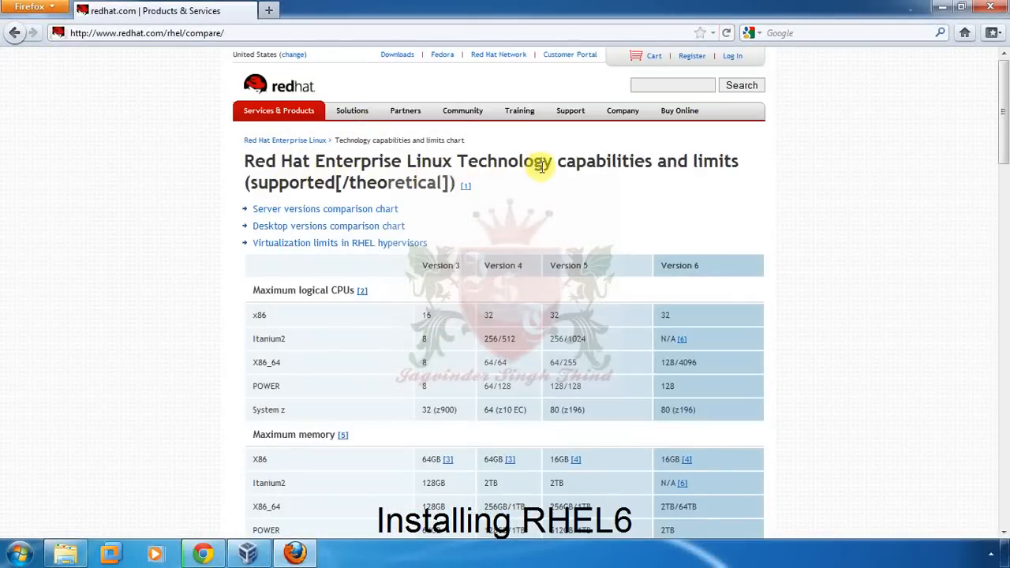
# - Highlight the required minimums: 256MB x86, Version 5 per-CPU memory, and Version 6 1 GB
pyautogui.scroll(-2, 431, 252)
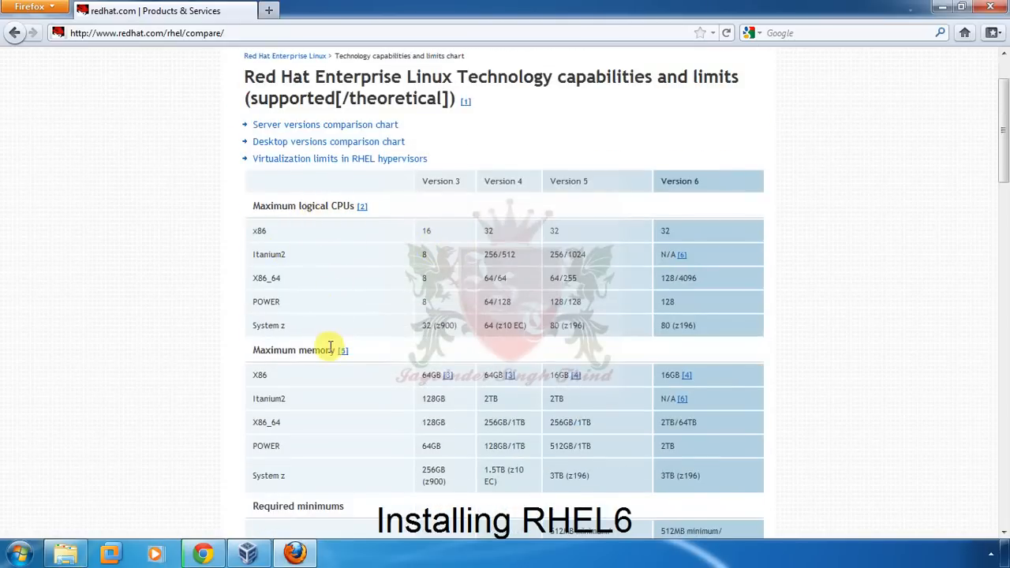
pyautogui.scroll(-2, 329, 350)
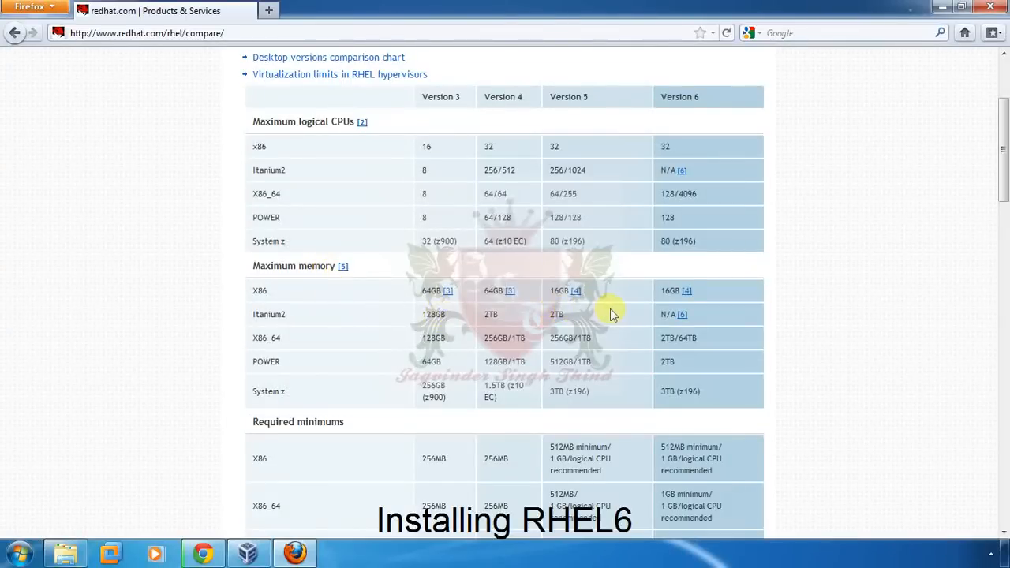
pyautogui.scroll(-2, 611, 311)
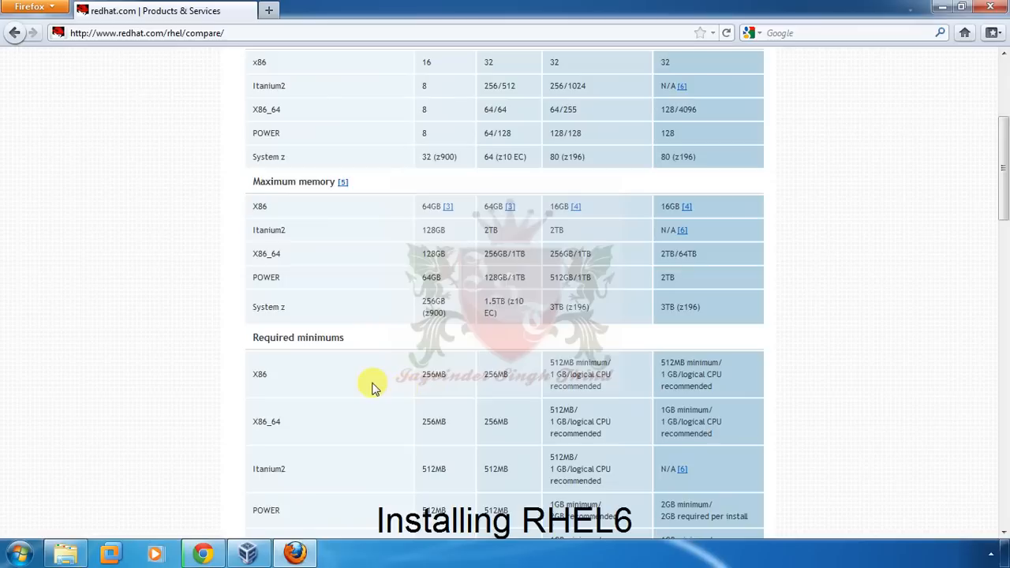
pyautogui.scroll(-2, 374, 388)
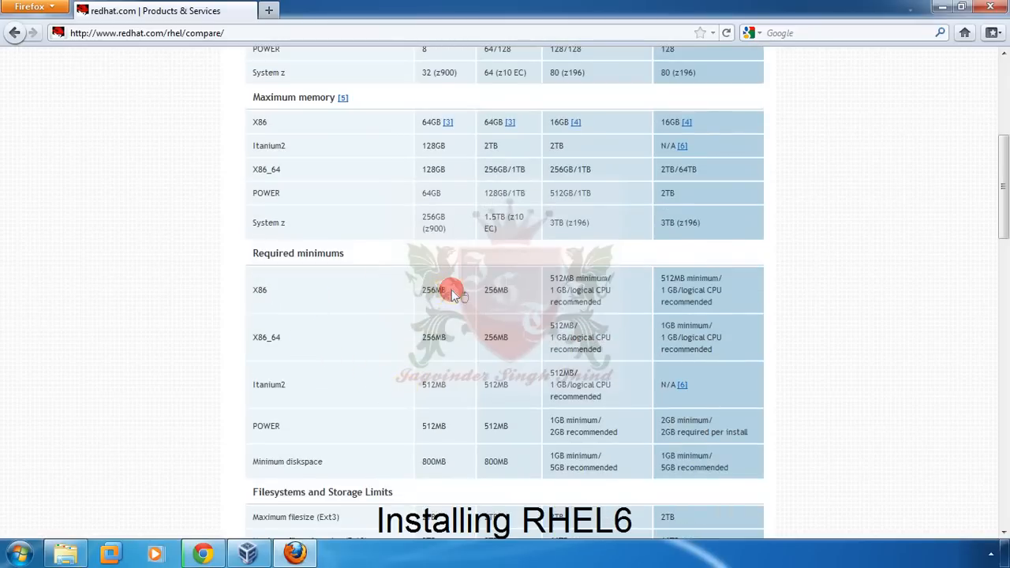
pyautogui.moveTo(419, 289); pyautogui.dragTo(466, 295)
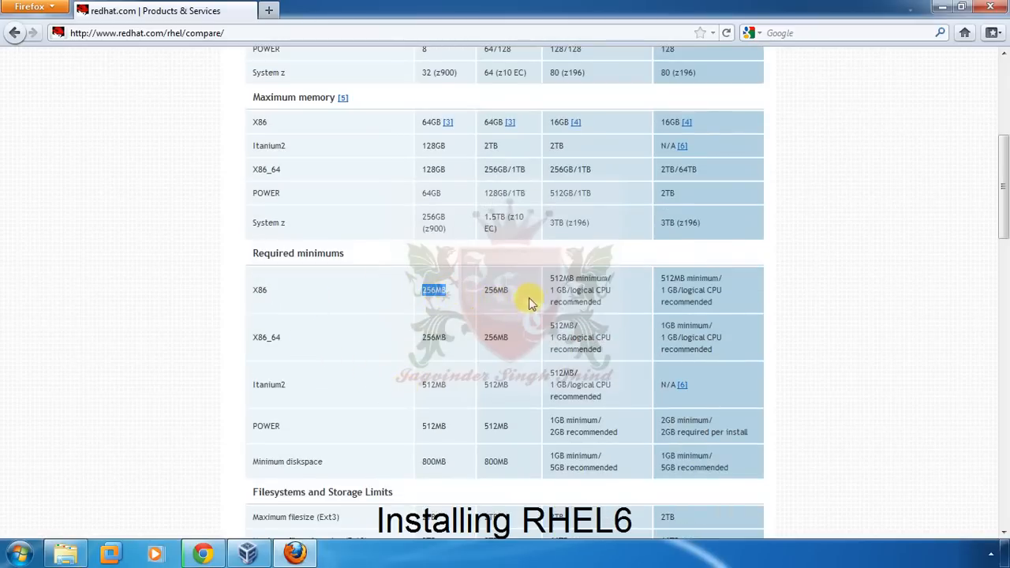
pyautogui.moveTo(611, 279); pyautogui.dragTo(552, 281)
pyautogui.moveTo(612, 290); pyautogui.dragTo(555, 290)
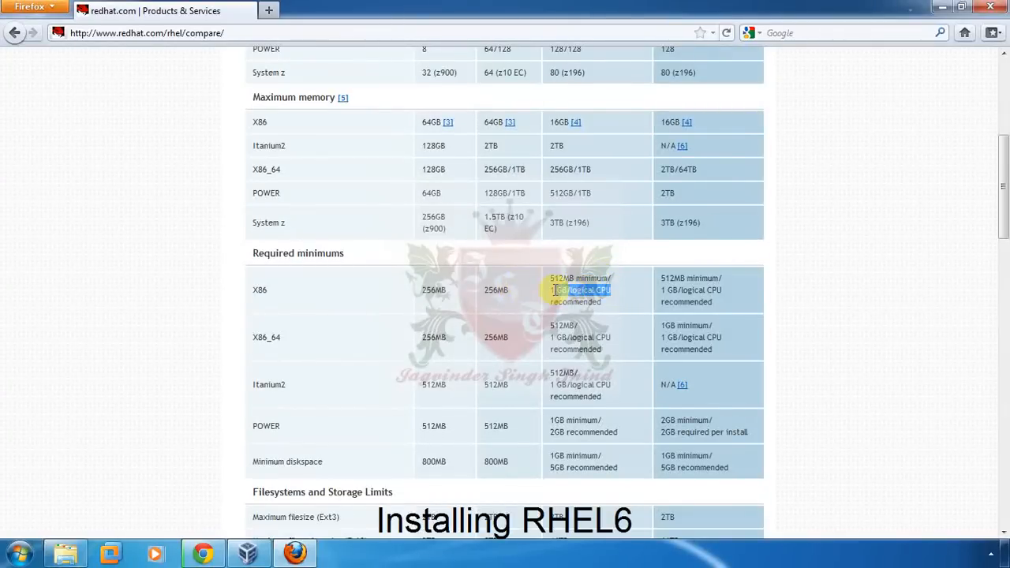
pyautogui.scroll(4, 716, 264)
pyautogui.moveTo(721, 448)
pyautogui.mouseDown()
pyautogui.moveTo(655, 447)
pyautogui.moveTo(697, 464)
pyautogui.moveTo(713, 445)
pyautogui.mouseUp()
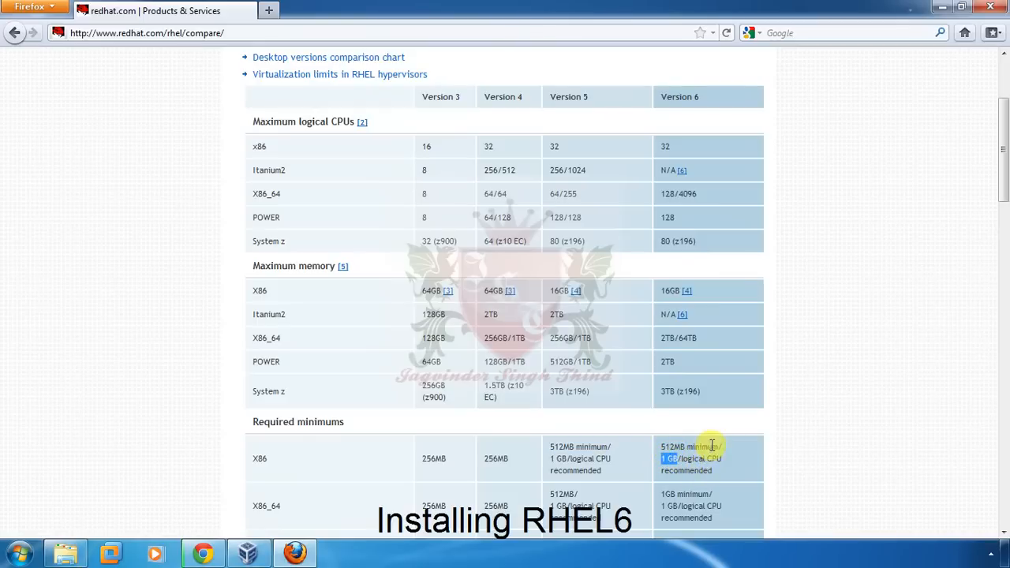
# - Open the Server versions comparison chart, then minimize Firefox
pyautogui.scroll(-2, 713, 448)
pyautogui.scroll(4, 712, 448)
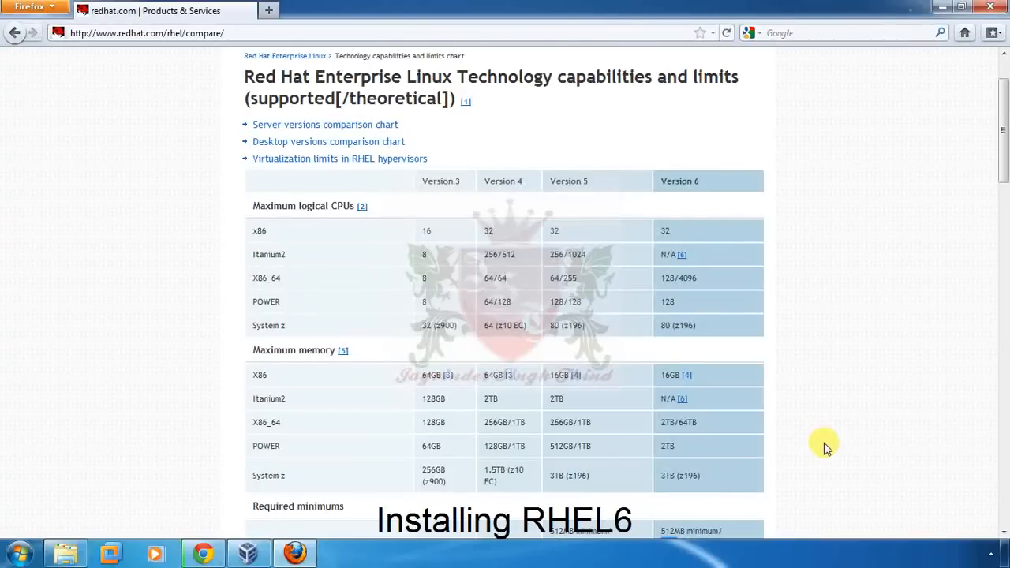
pyautogui.scroll(2, 824, 443)
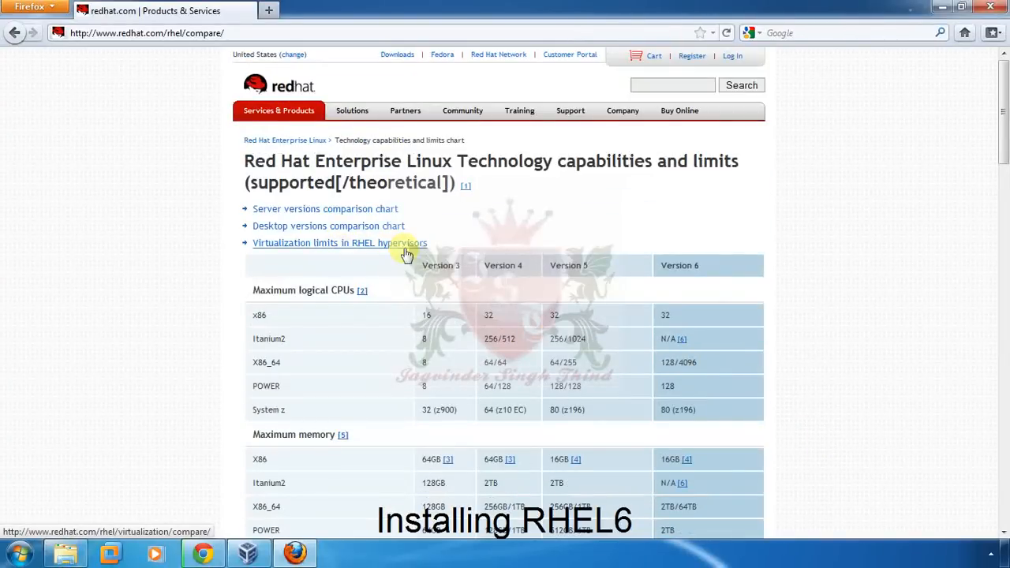
pyautogui.click(345, 212)
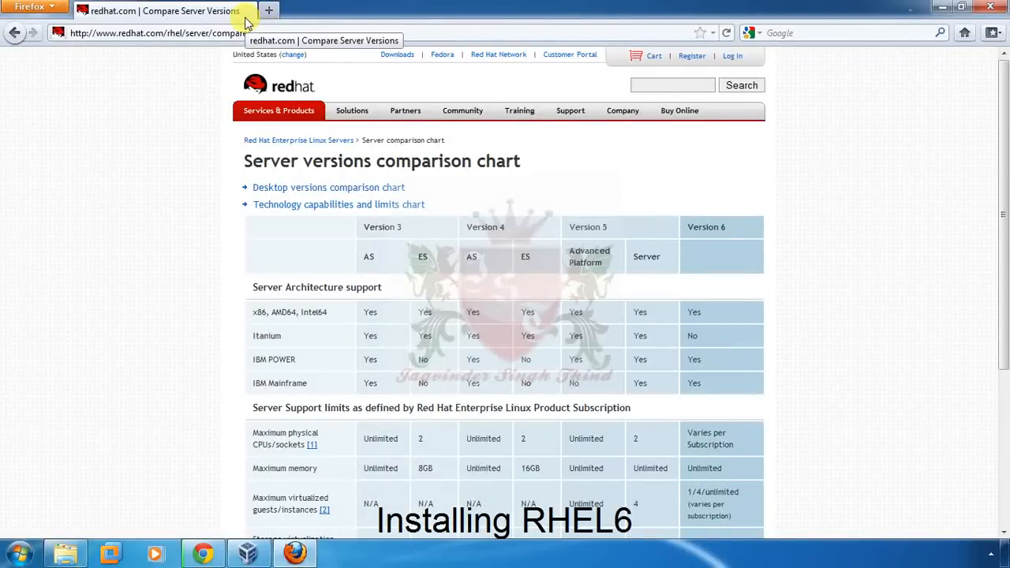
pyautogui.click(942, 7)
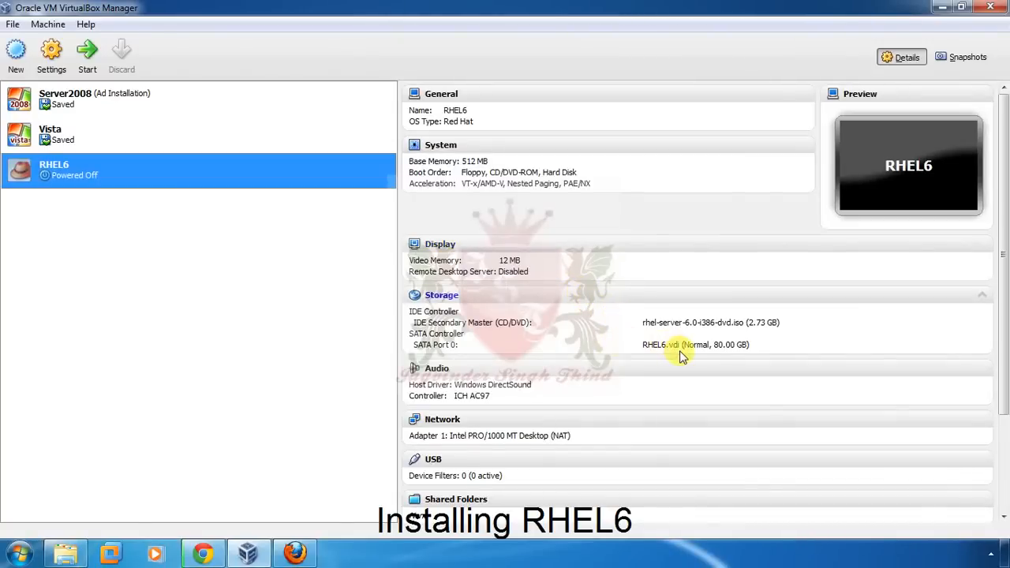
# - Start the RHEL6 virtual machine from the VirtualBox Manager list
pyautogui.doubleClick(46, 179)
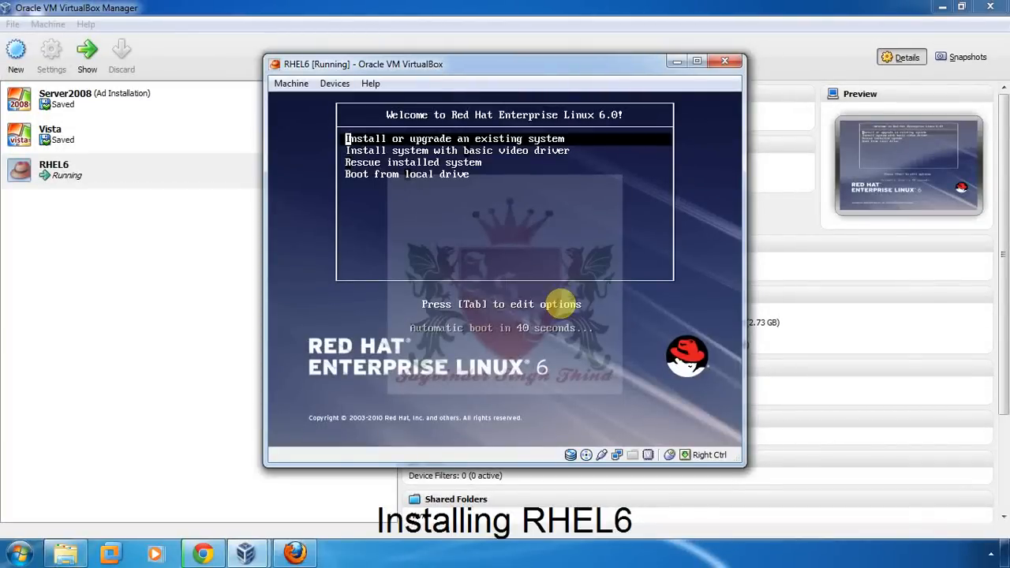
# - Stop the boot countdown and choose 'Install or upgrade an existing system'
pyautogui.press('Down')
pyautogui.press('Down')
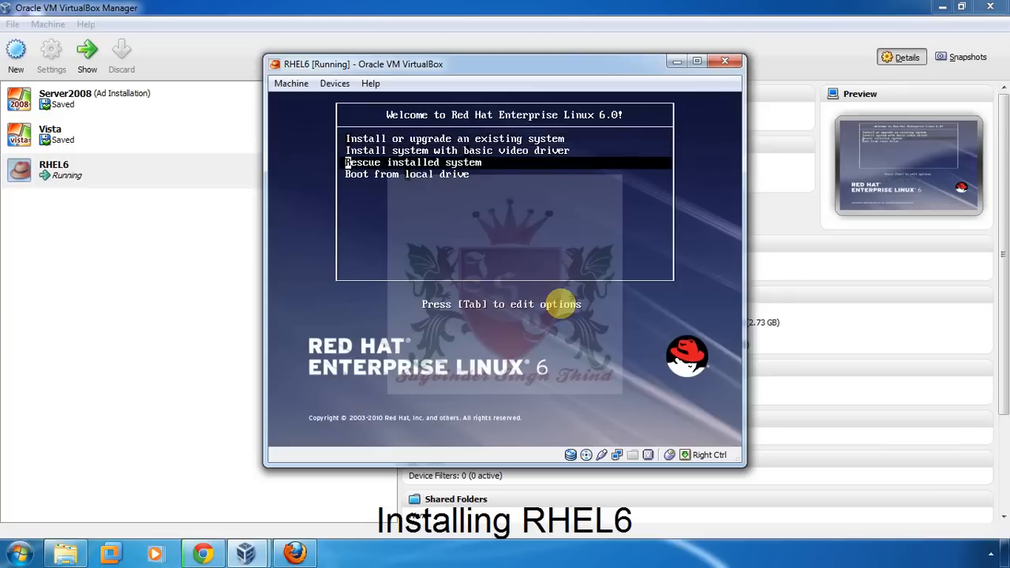
pyautogui.press('Down')
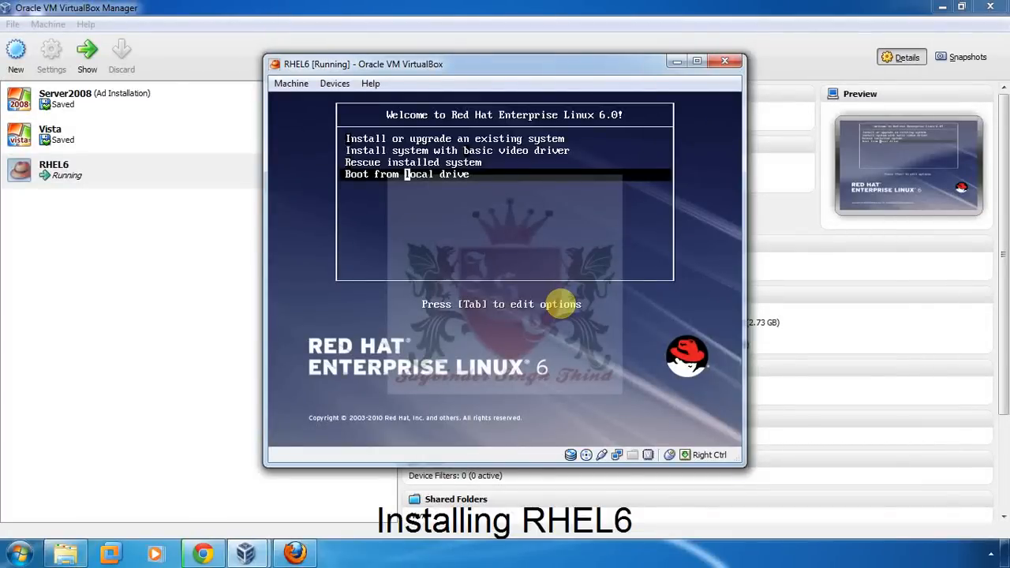
pyautogui.press('Up')
pyautogui.press('Up')
pyautogui.press('Up')
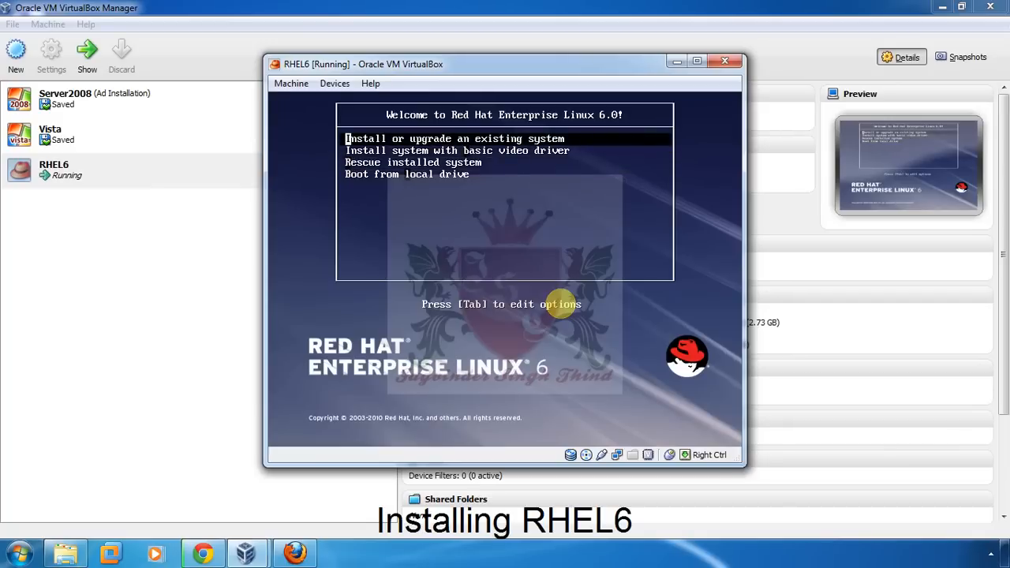
pyautogui.press('Return')
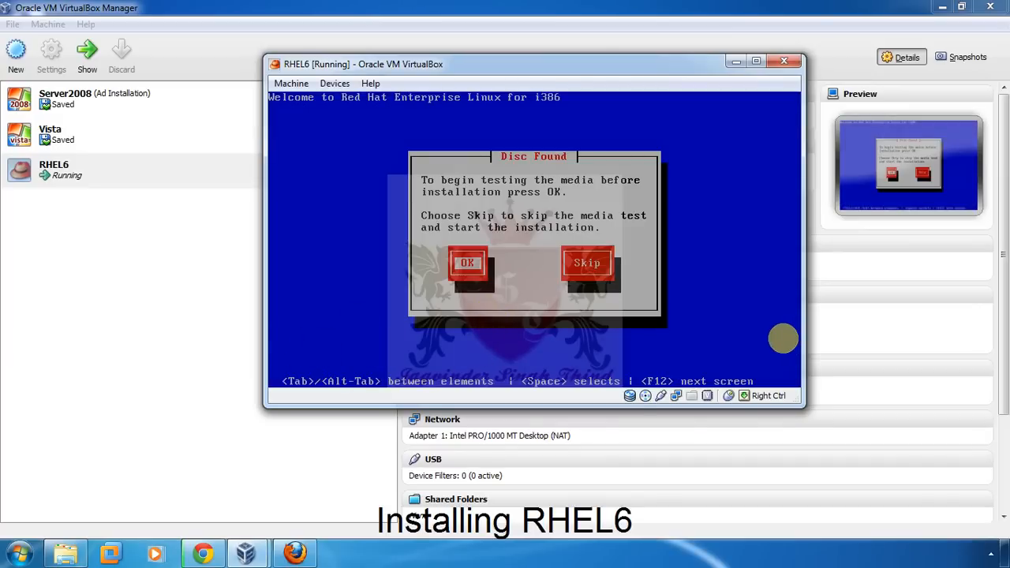
# - Skip the installation disc media test
pyautogui.press('Tab')
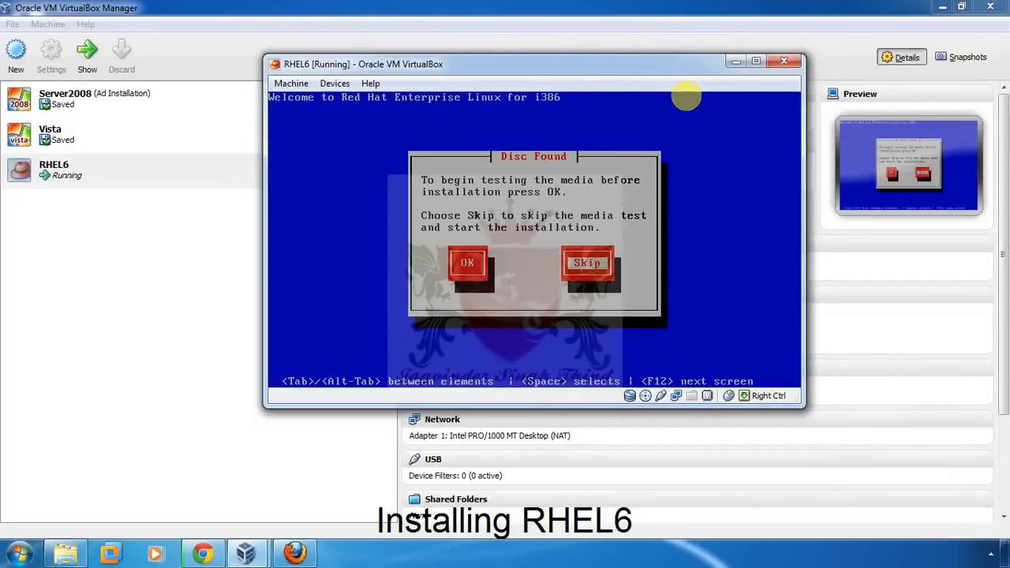
pyautogui.press('Return')
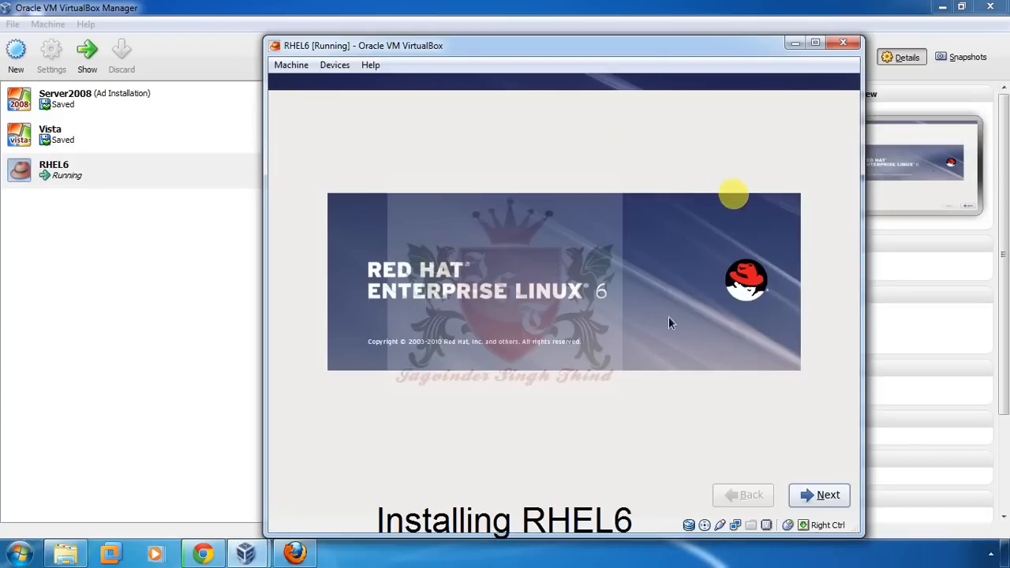
# - Pass the splash screen, keeping English language and the U.S. English keyboard
pyautogui.click(841, 502)
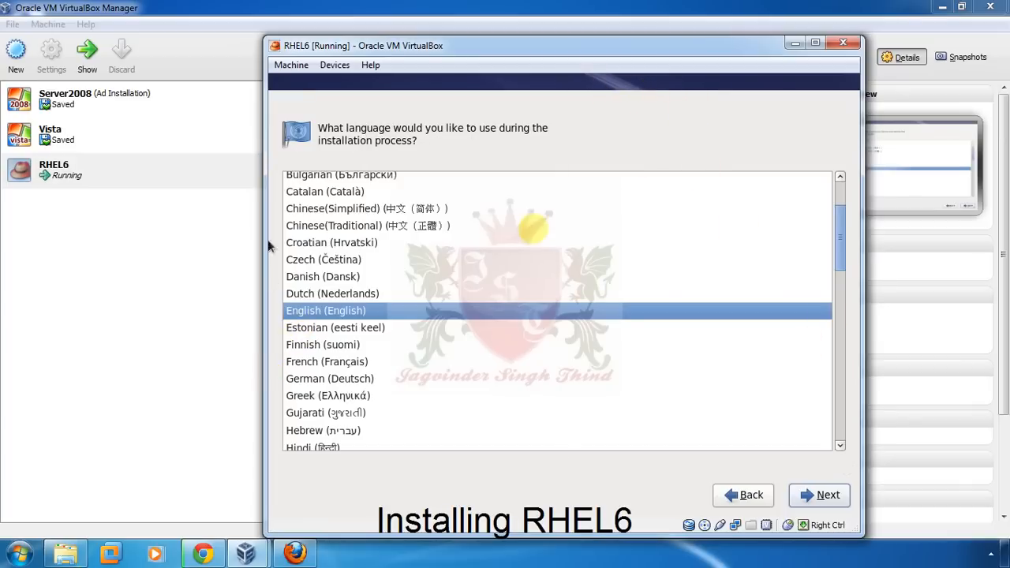
pyautogui.click(821, 495)
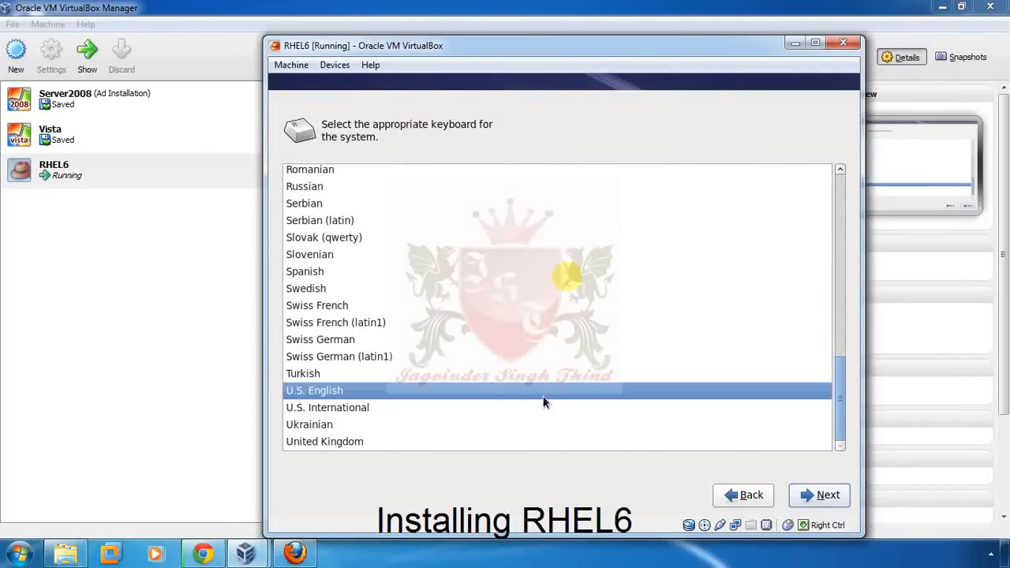
pyautogui.click(834, 499)
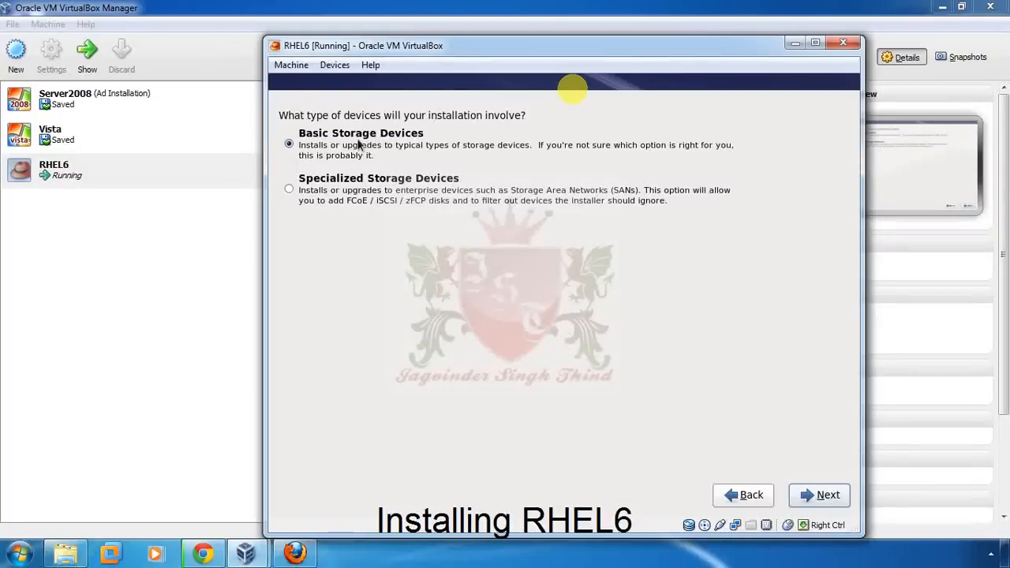
# - Keep Basic Storage Devices and re-initialize the virtual hard disk
pyautogui.click(819, 495)
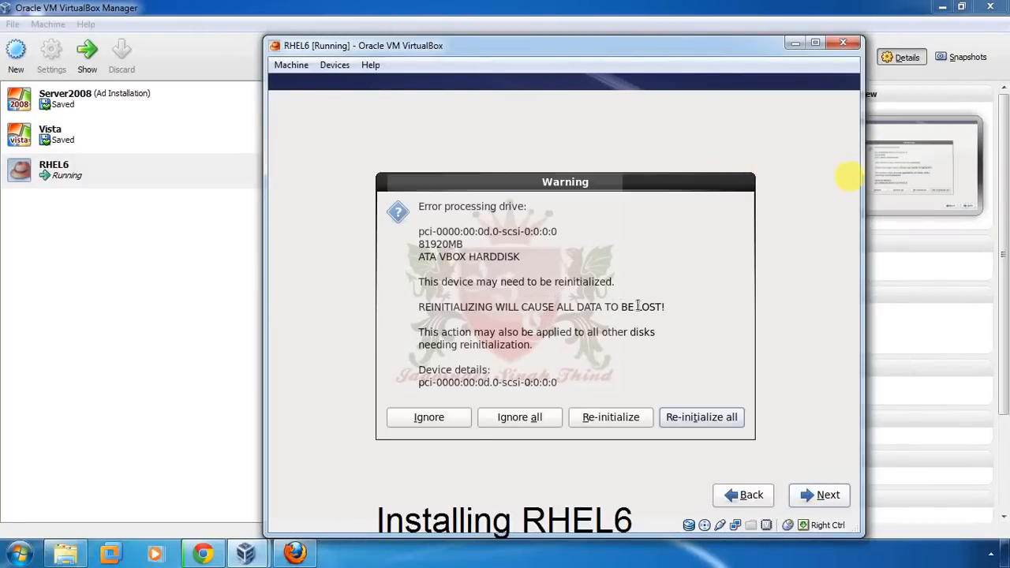
pyautogui.moveTo(665, 307); pyautogui.dragTo(410, 307)
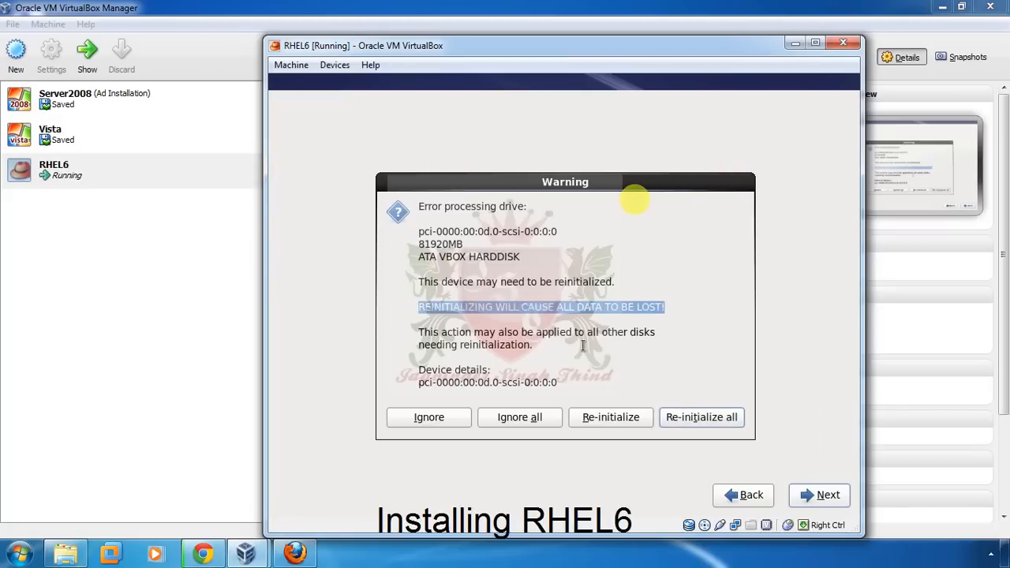
pyautogui.click(609, 417)
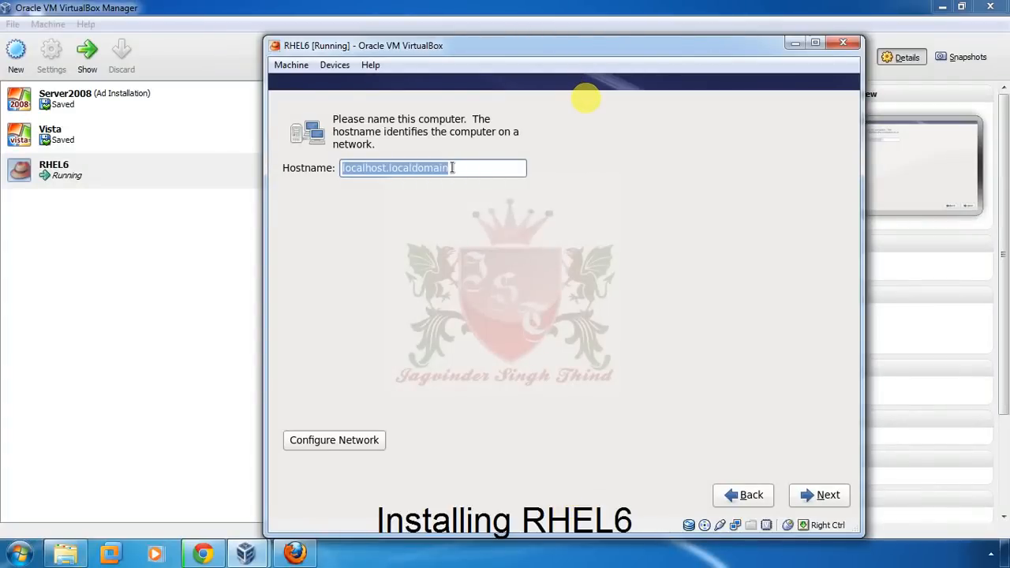
# - Enter king.local as the installer hostname
pyautogui.write('king.local')
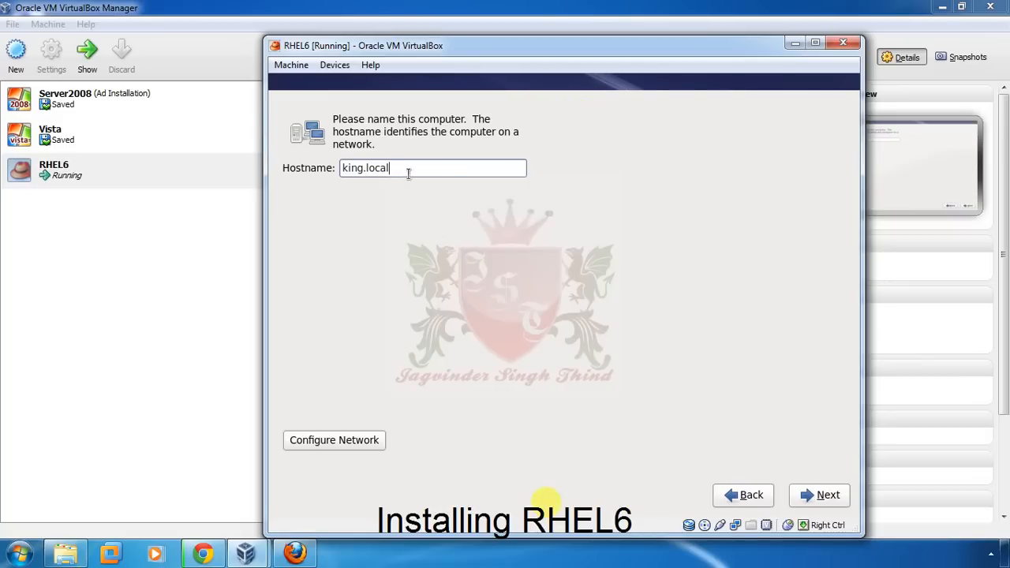
pyautogui.moveTo(408, 174); pyautogui.dragTo(337, 172)
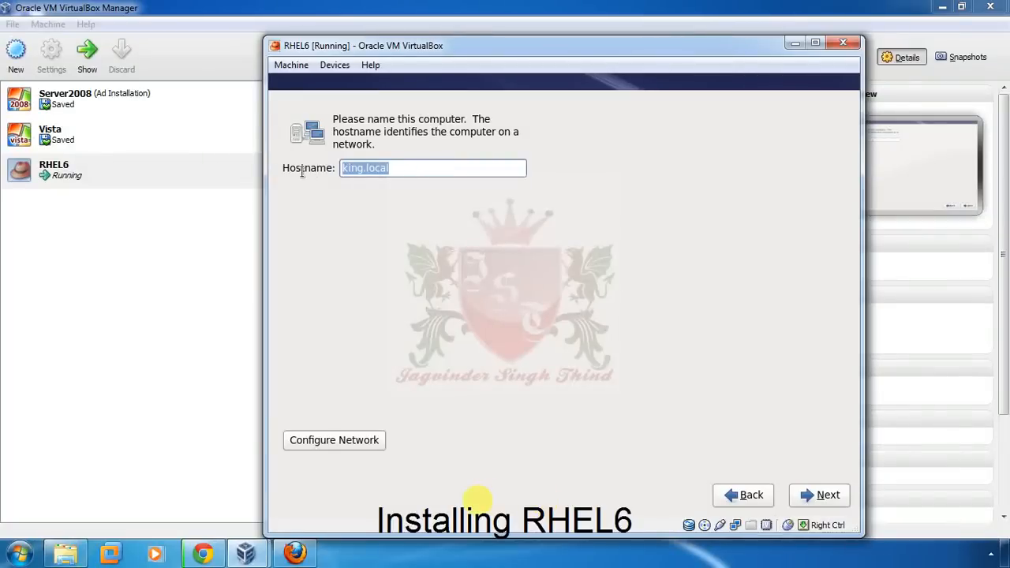
pyautogui.click(366, 169)
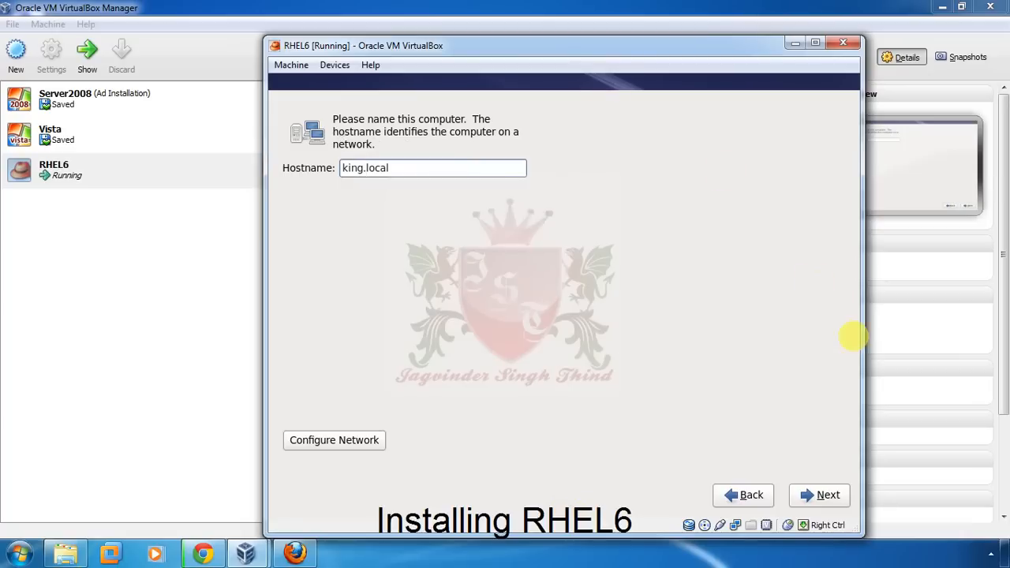
pyautogui.click(806, 495)
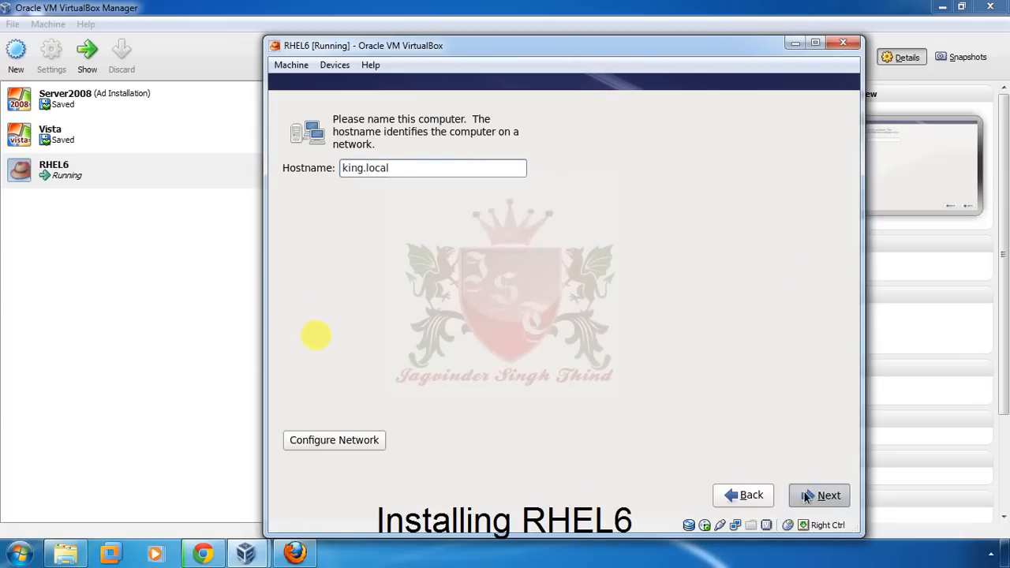
pyautogui.click(734, 495)
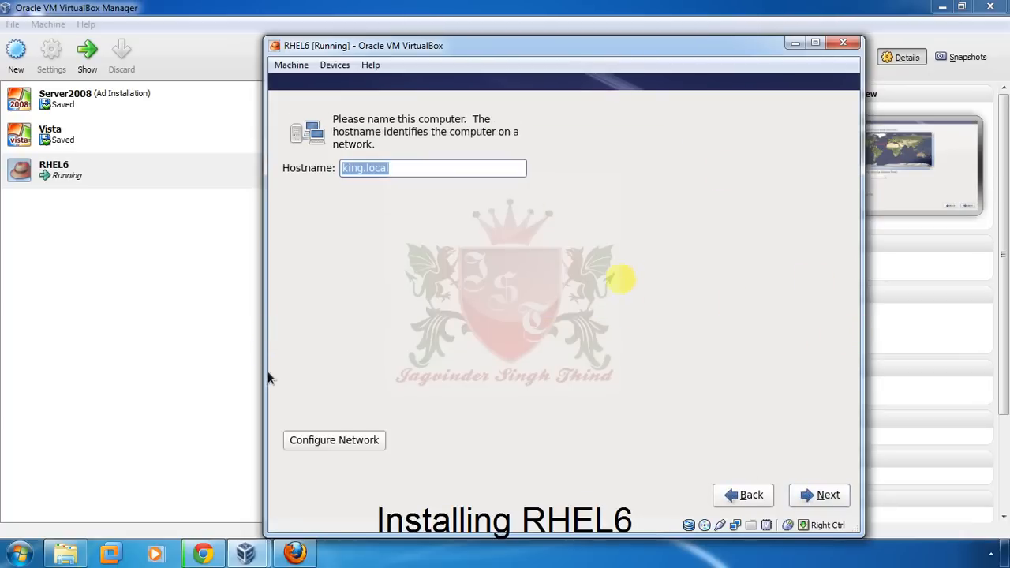
# - Try Manual IPv4 on System eth0, discard the edits, and continue with network unchanged
pyautogui.click(333, 446)
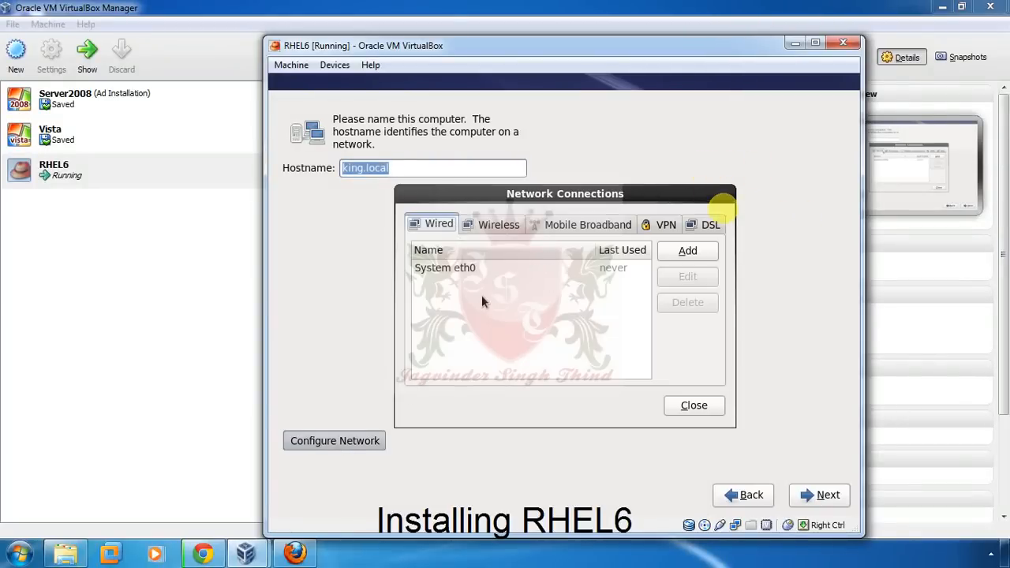
pyautogui.click(463, 270)
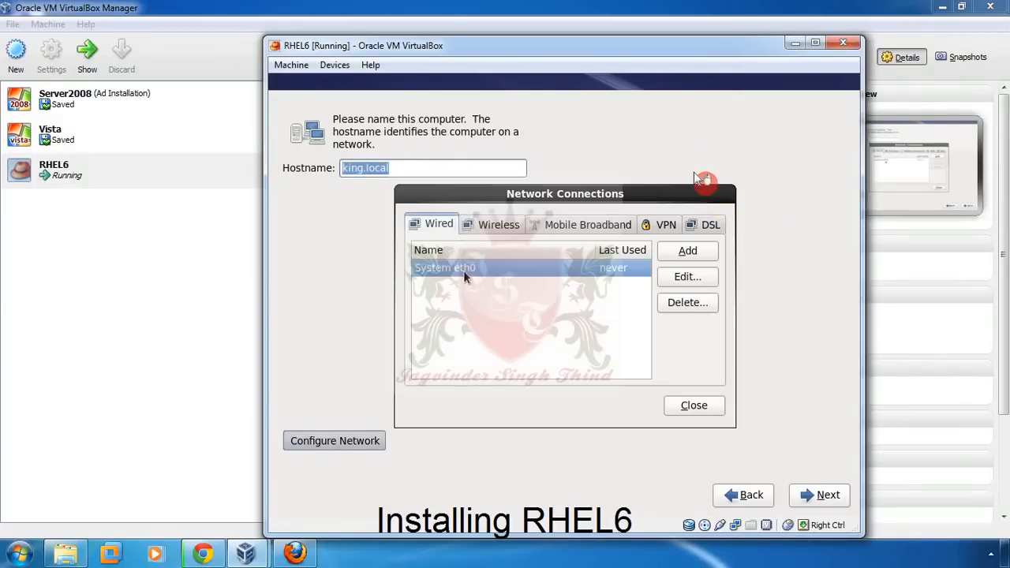
pyautogui.click(685, 278)
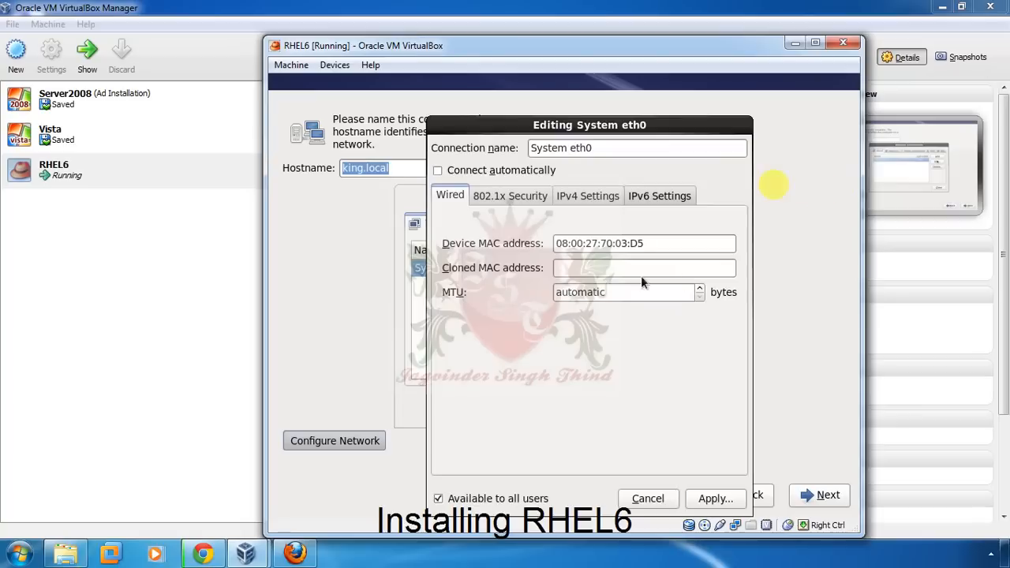
pyautogui.click(568, 203)
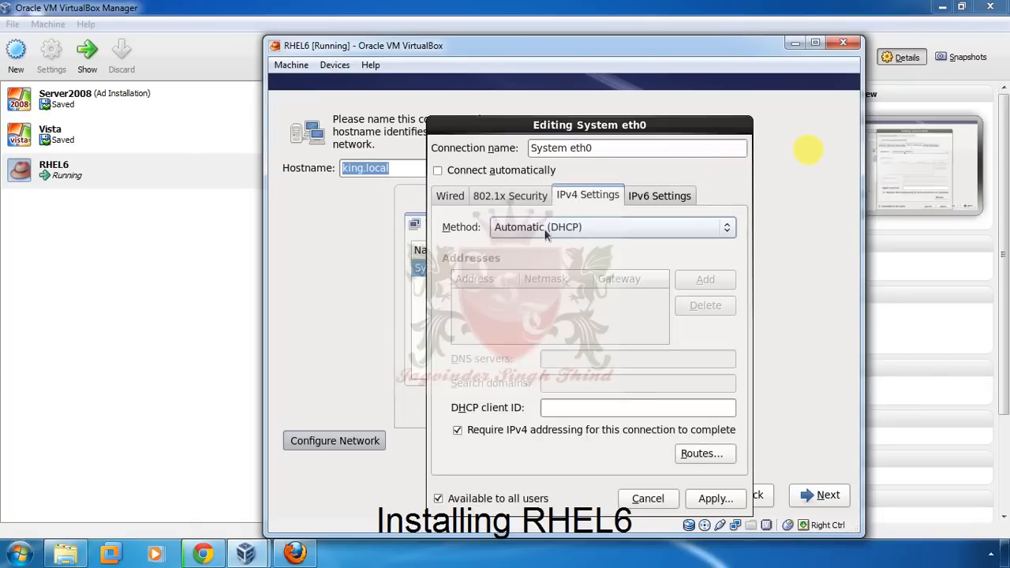
pyautogui.click(590, 228)
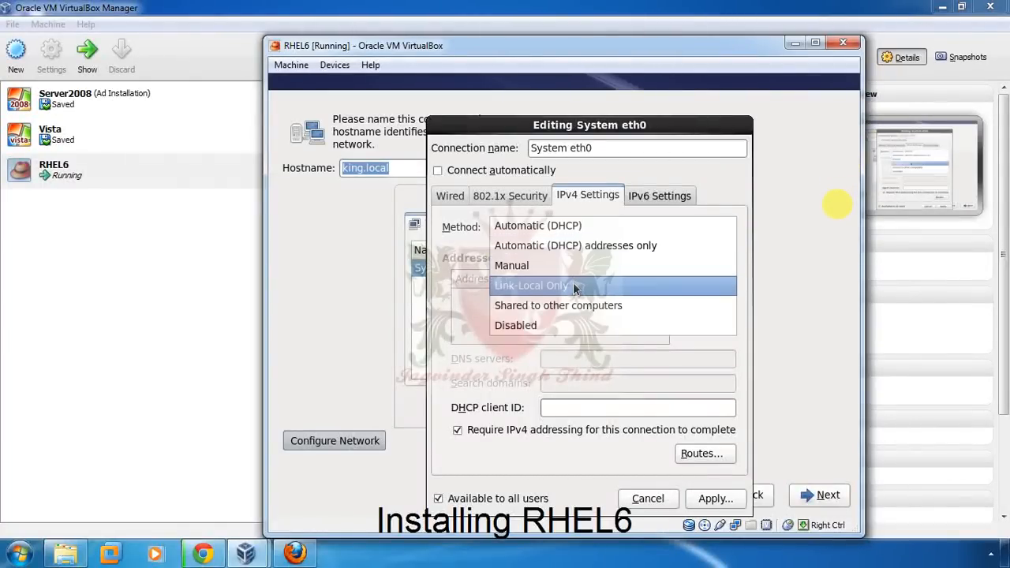
pyautogui.click(568, 268)
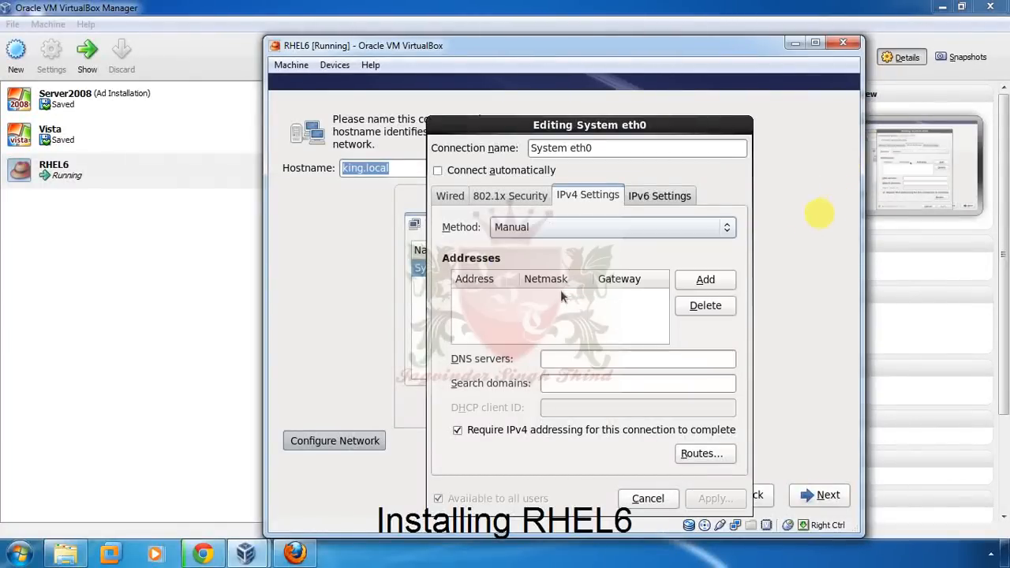
pyautogui.click(717, 285)
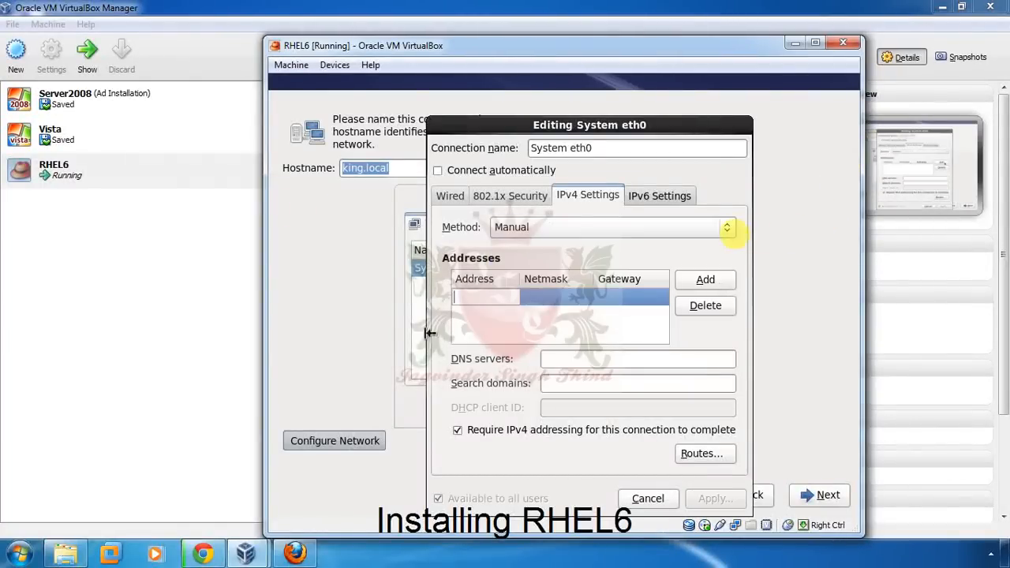
pyautogui.click(539, 301)
pyautogui.click(607, 304)
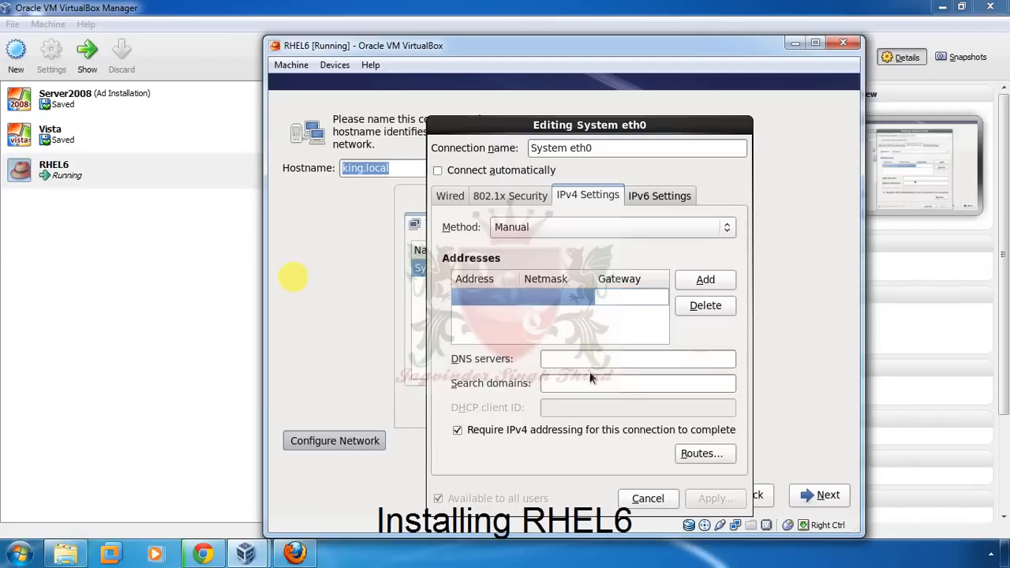
pyautogui.click(568, 359)
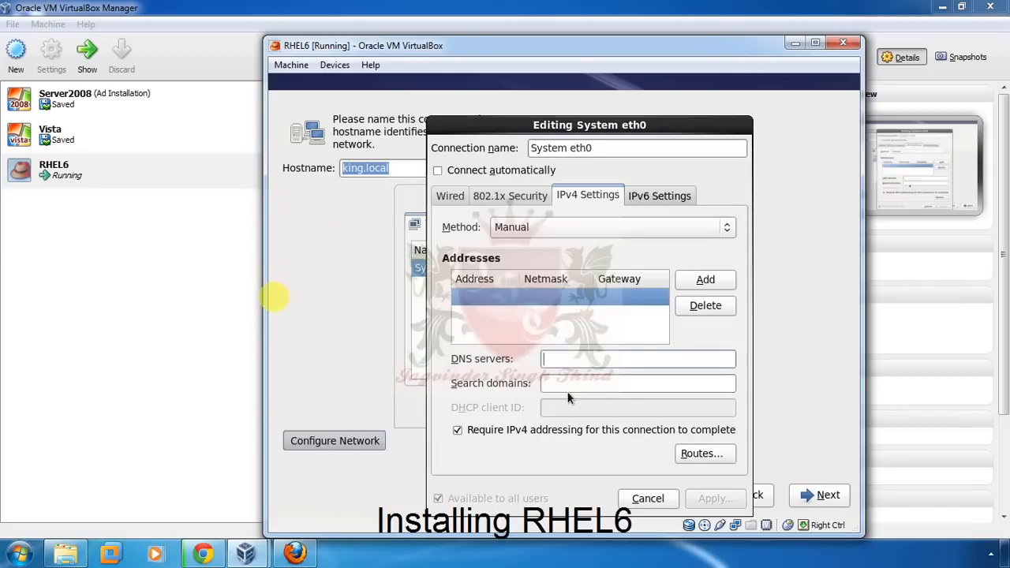
pyautogui.click(647, 498)
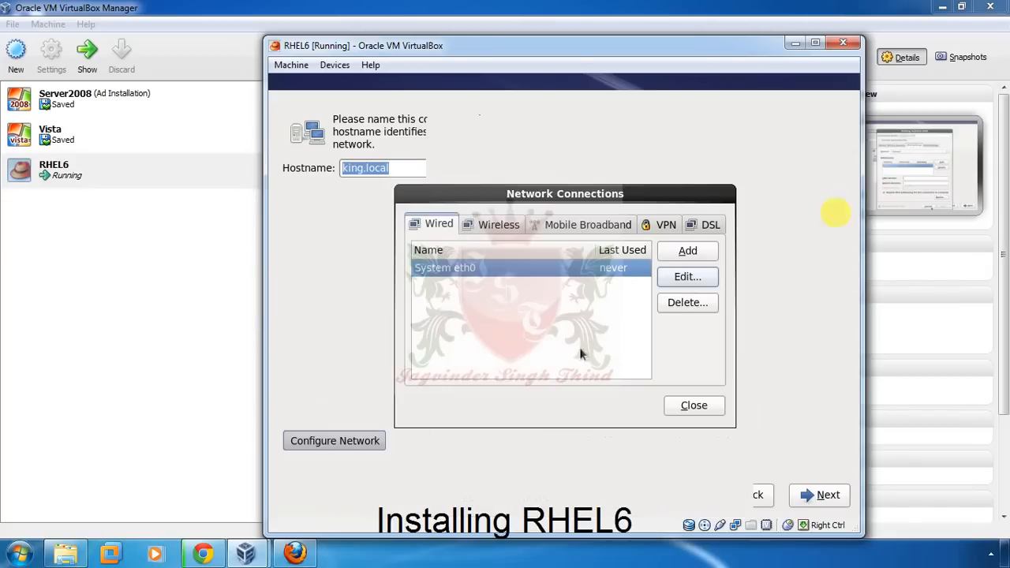
pyautogui.click(693, 406)
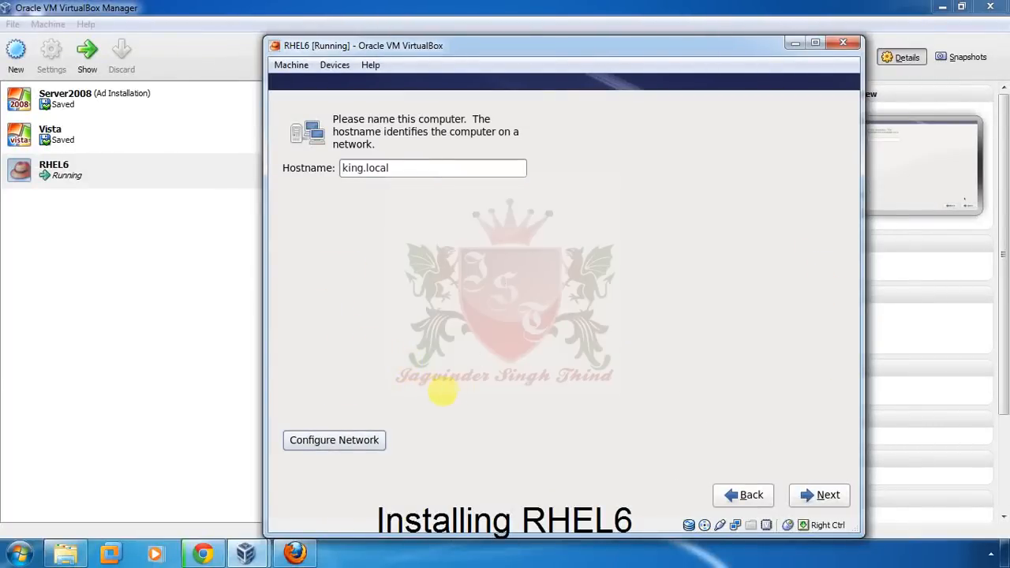
pyautogui.click(822, 497)
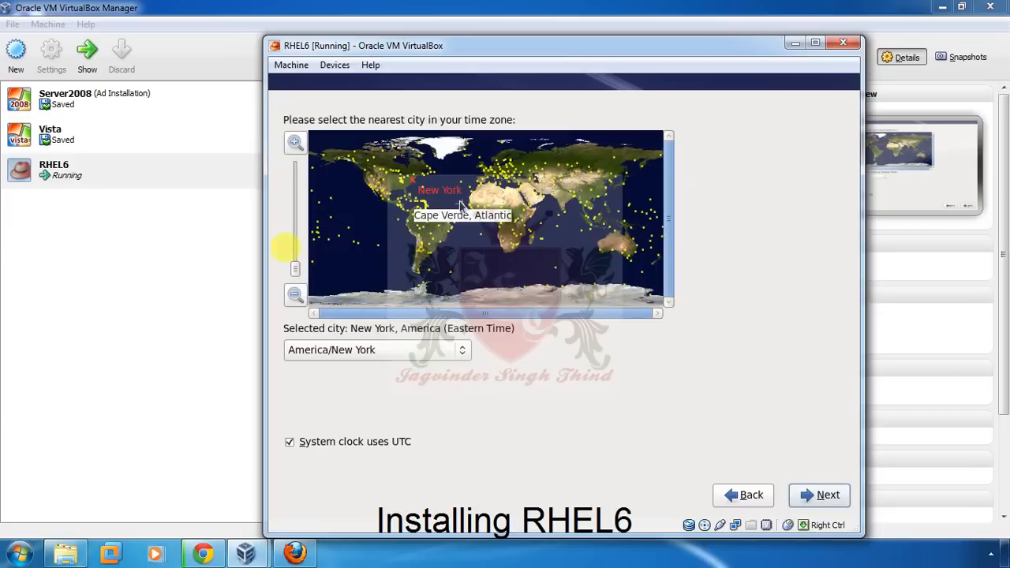
# - Pick Kolkata on the world map so the time zone is Asia/Kolkata, and continue
pyautogui.click(569, 207)
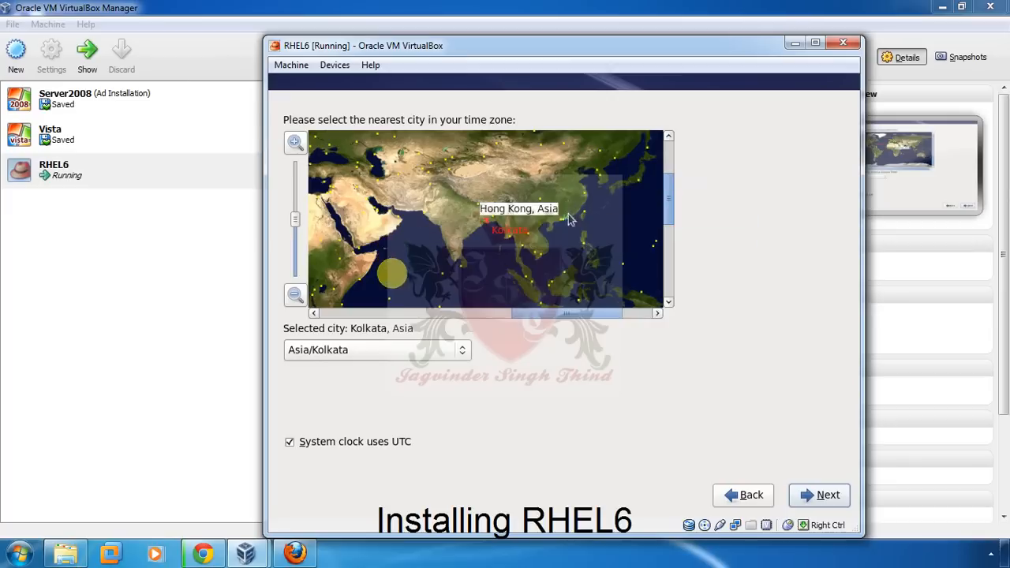
pyautogui.click(483, 231)
pyautogui.click(477, 230)
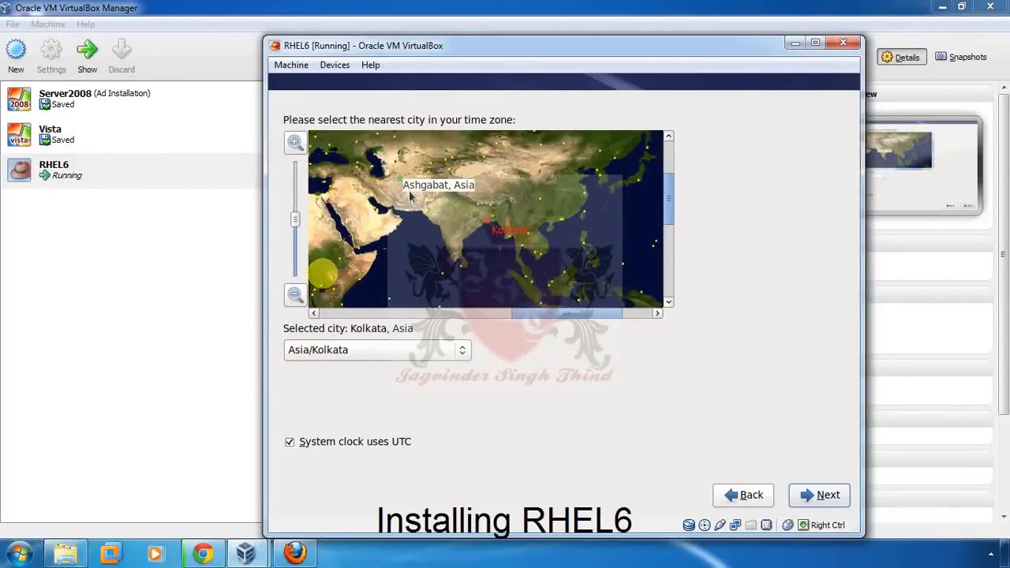
pyautogui.click(463, 352)
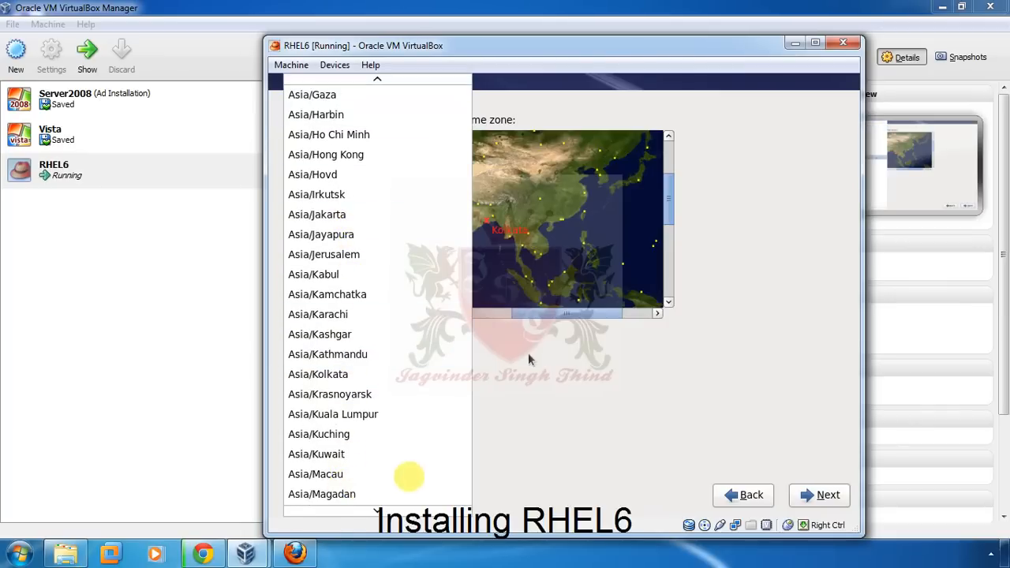
pyautogui.click(509, 374)
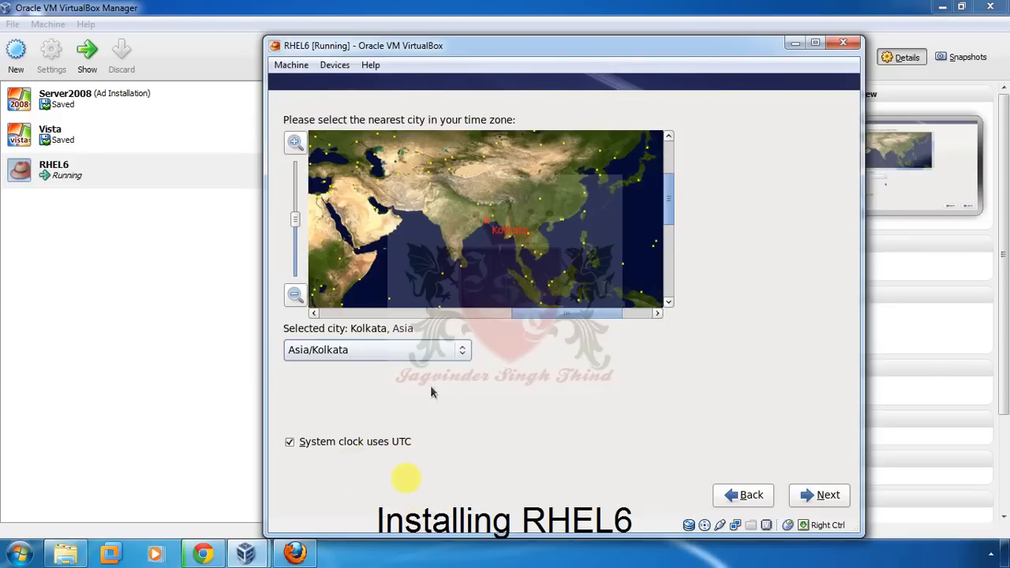
pyautogui.click(834, 500)
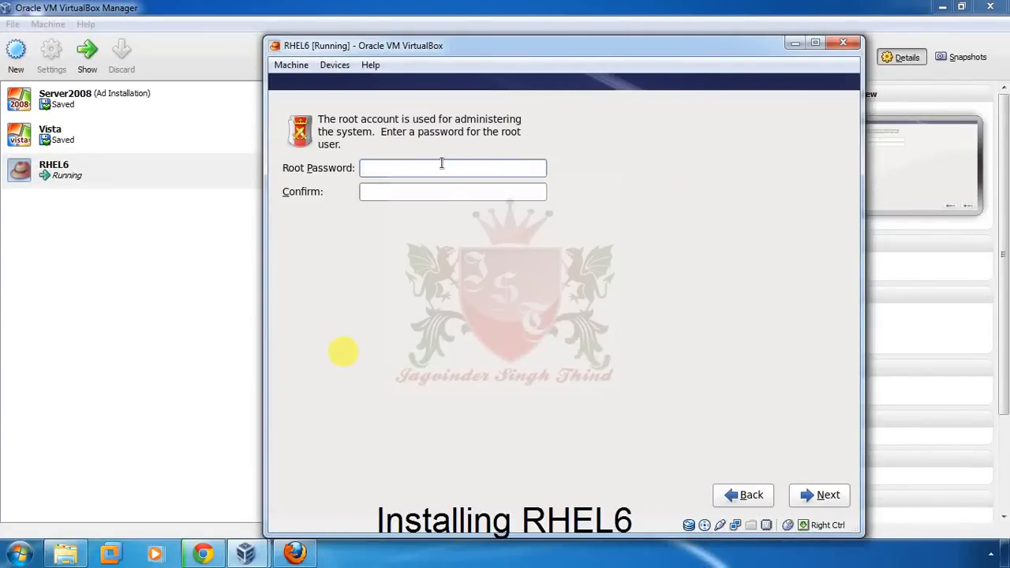
# - Enter the root password in both Root Password and Confirm fields and submit it
pyautogui.write('r')
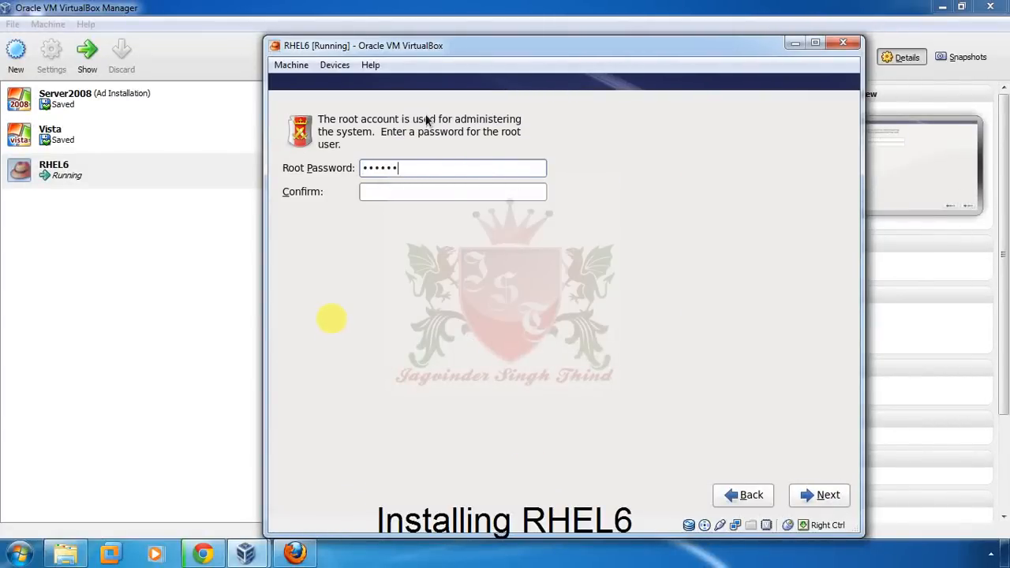
pyautogui.click(471, 192)
pyautogui.write('red')
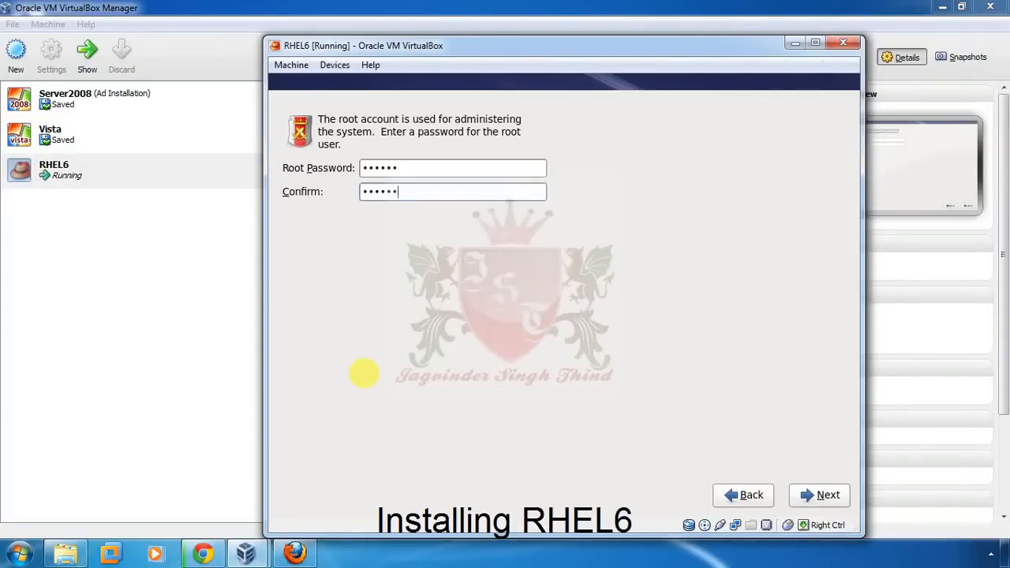
pyautogui.click(827, 495)
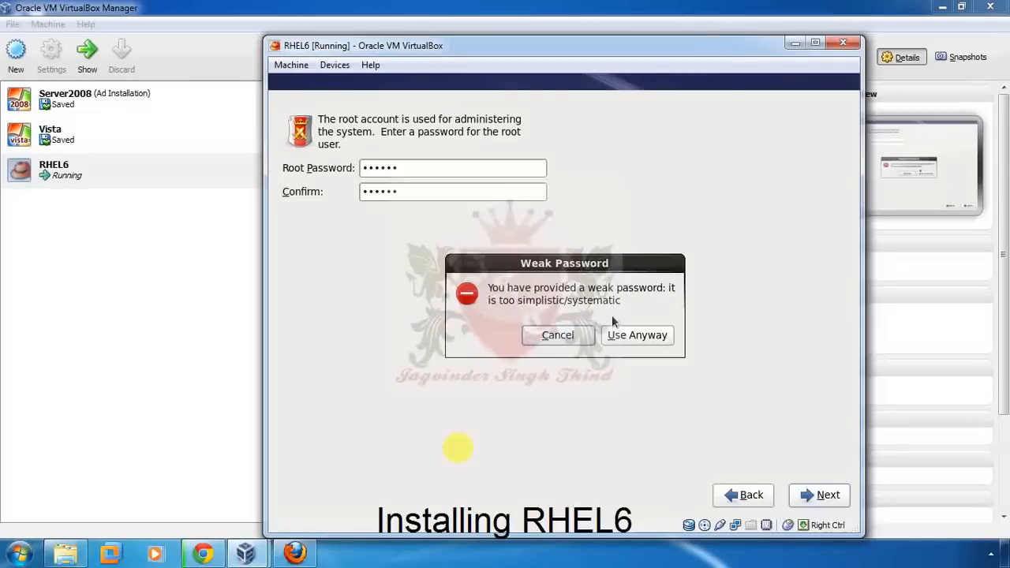
pyautogui.click(335, 373)
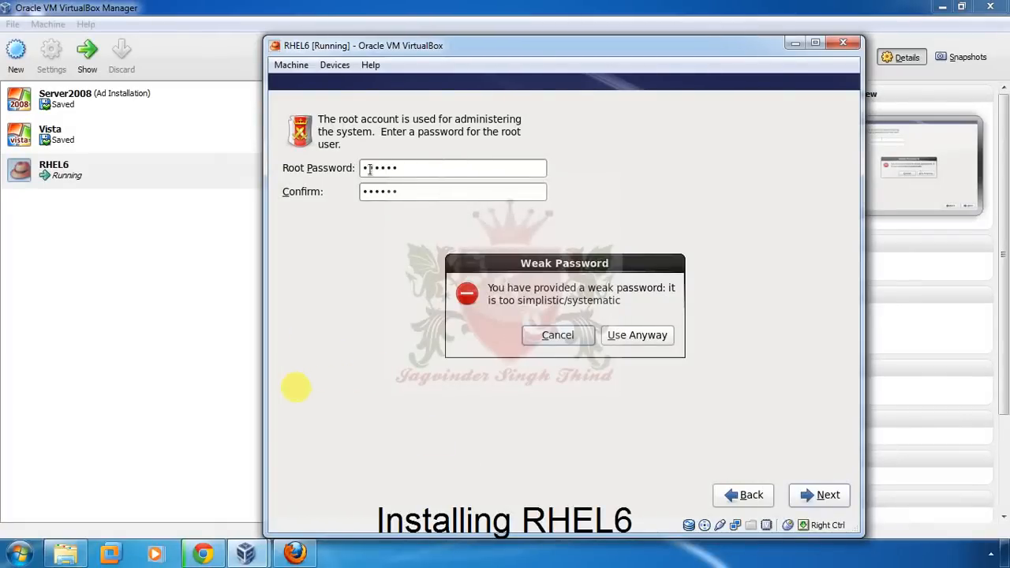
# - Accept the weak root password and choose Create Custom Layout for partitioning
pyautogui.click(623, 338)
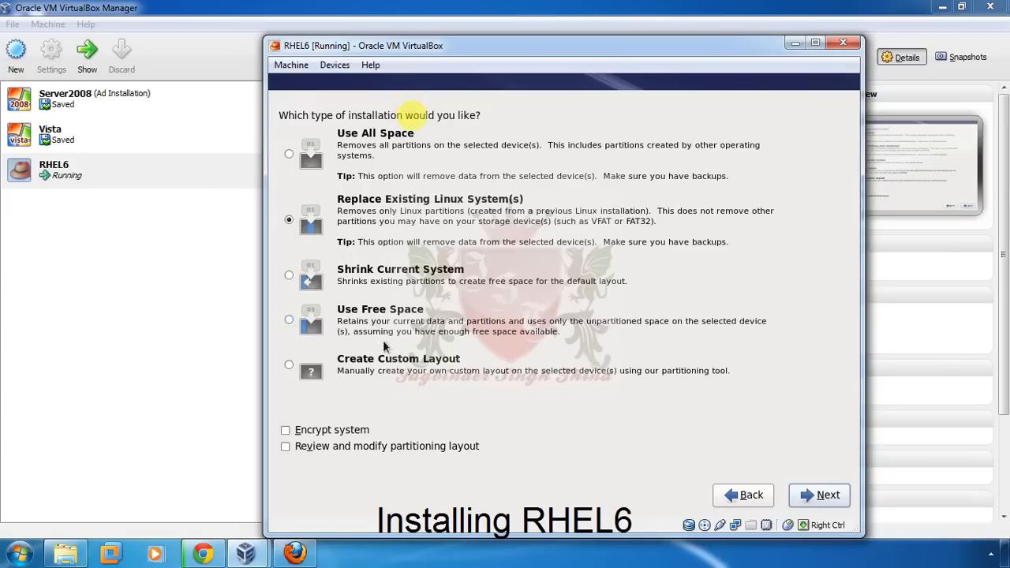
pyautogui.click(308, 372)
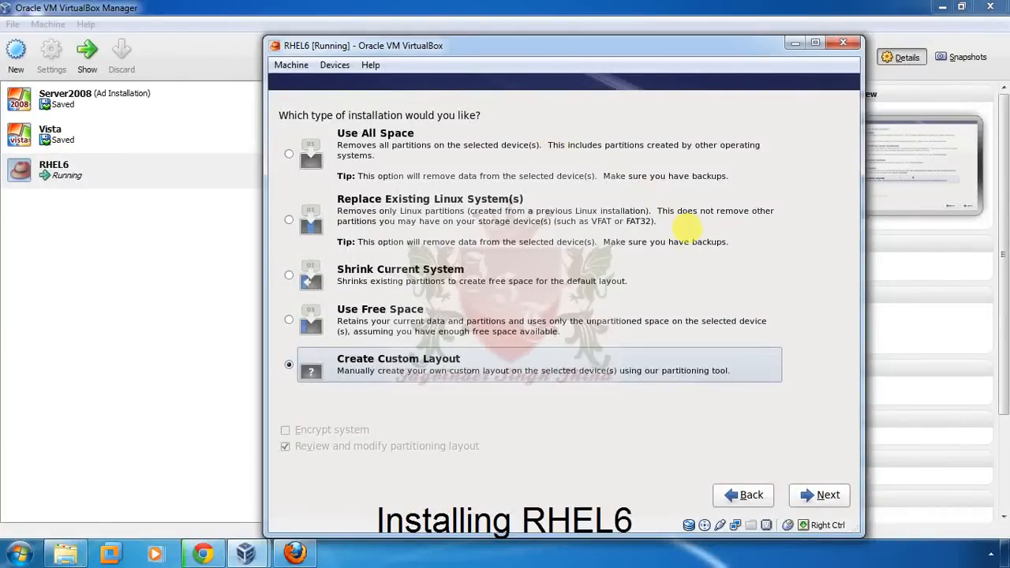
pyautogui.click(827, 497)
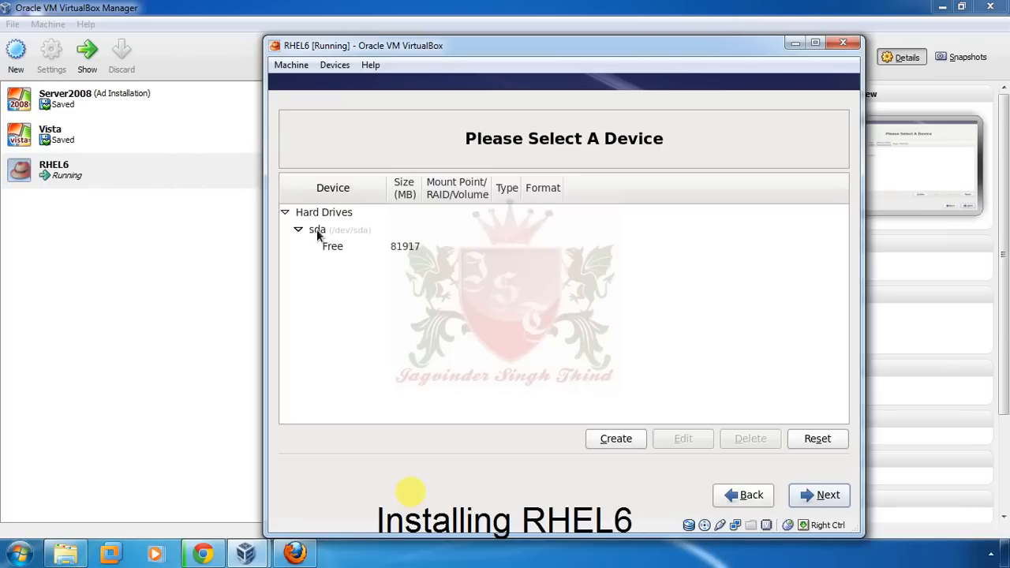
# - Select the free space on the 81917 MB sda drive and begin a Standard Partition
pyautogui.click(316, 229)
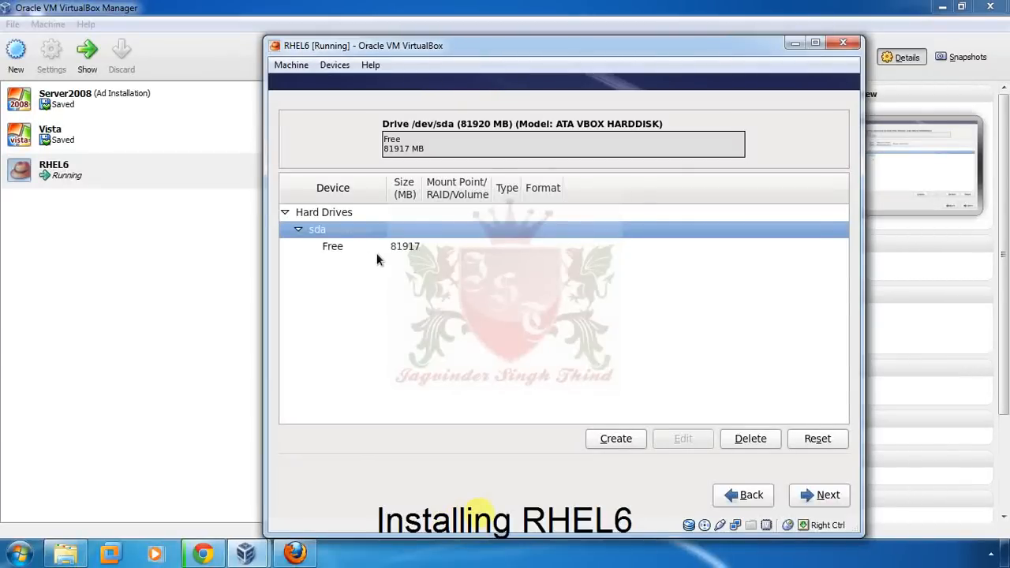
pyautogui.click(402, 251)
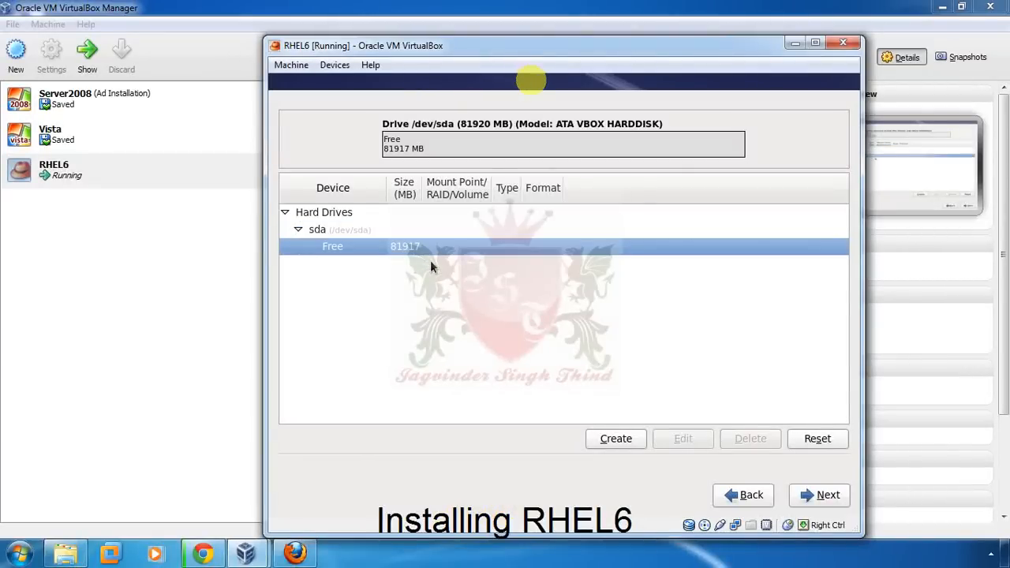
pyautogui.click(615, 438)
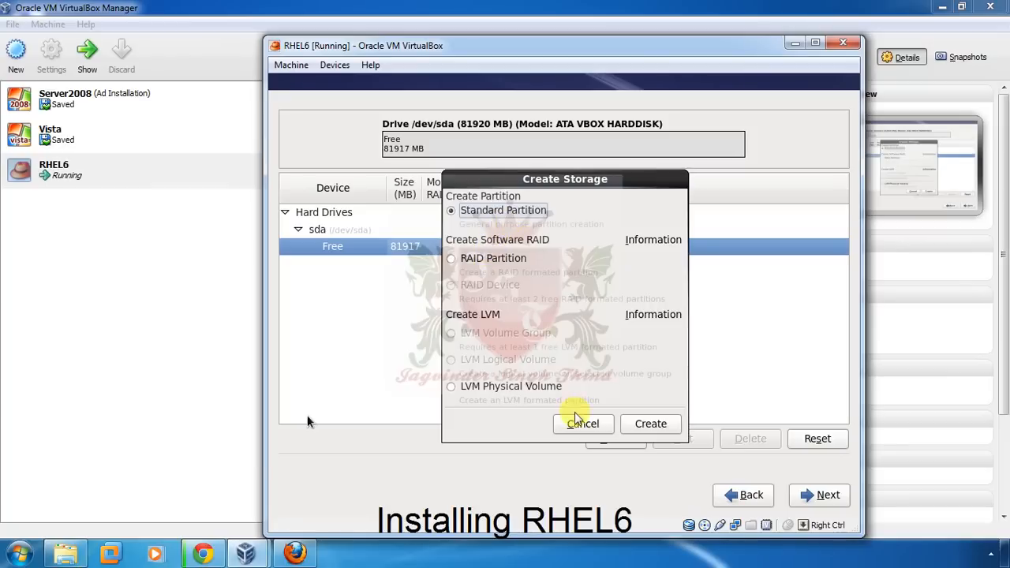
pyautogui.click(631, 428)
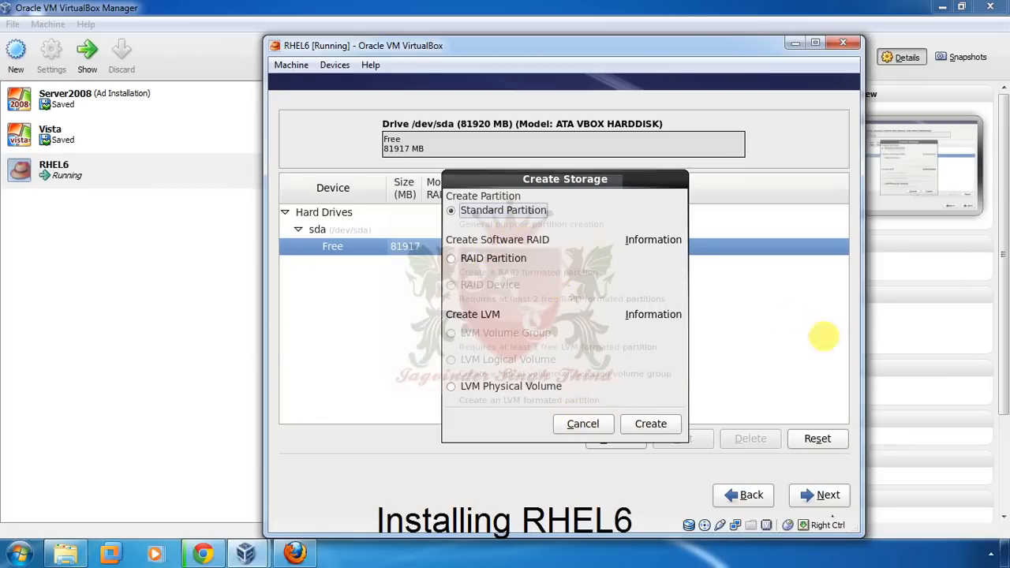
# - Add sda1 as a 1000 MB ext4 partition mounted at /boot
pyautogui.click(669, 430)
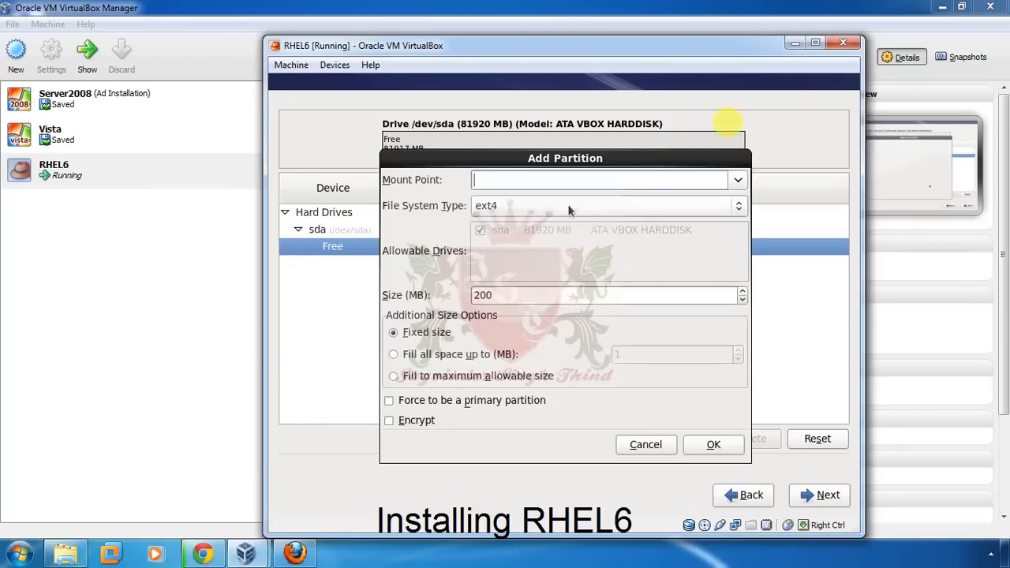
pyautogui.click(740, 180)
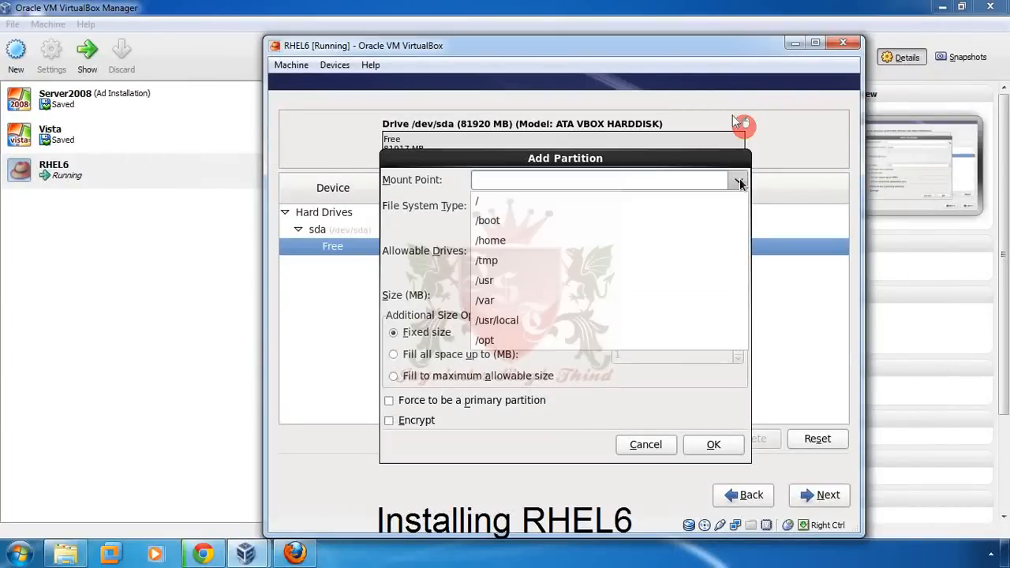
pyautogui.click(598, 218)
pyautogui.moveTo(528, 182); pyautogui.dragTo(450, 187)
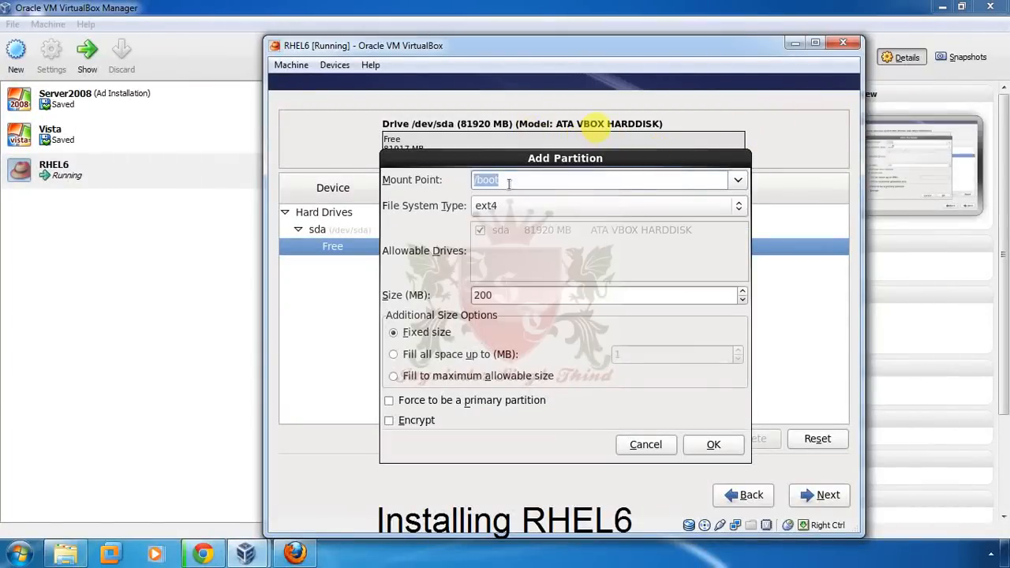
pyautogui.doubleClick(510, 298)
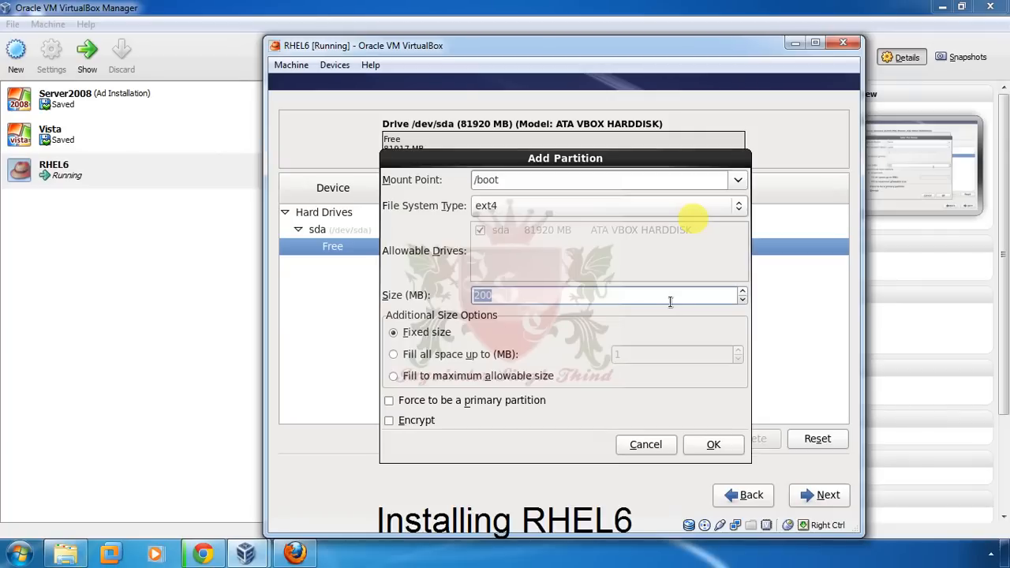
pyautogui.write('1000')
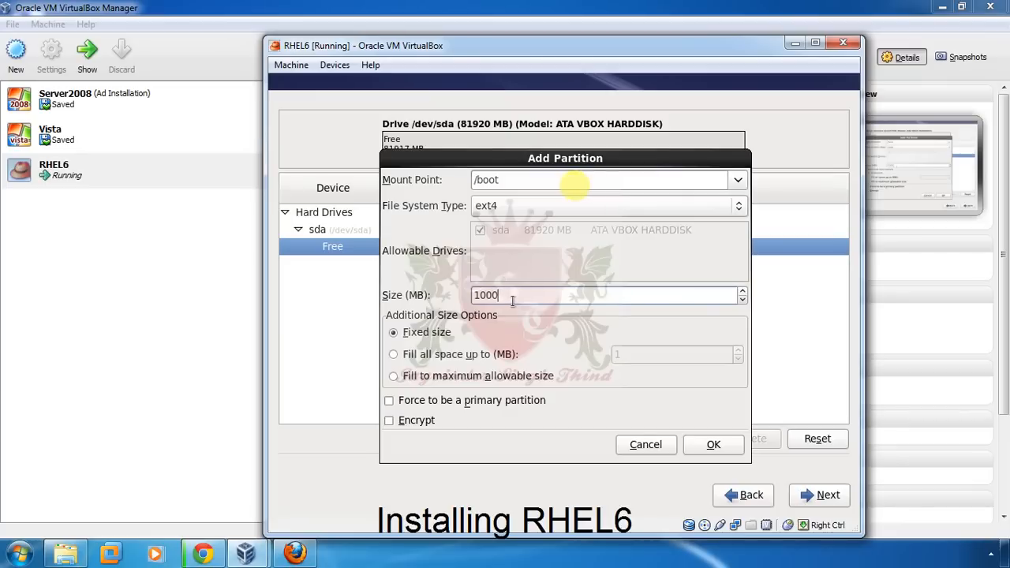
pyautogui.click(713, 446)
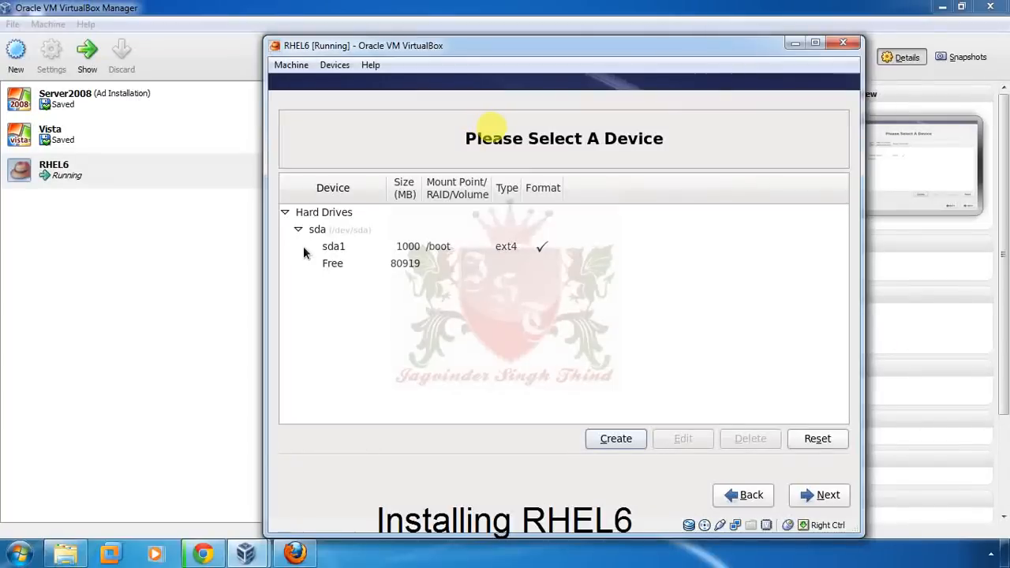
# - Start a second standard partition, first trying /boot as its mount point
pyautogui.click(634, 441)
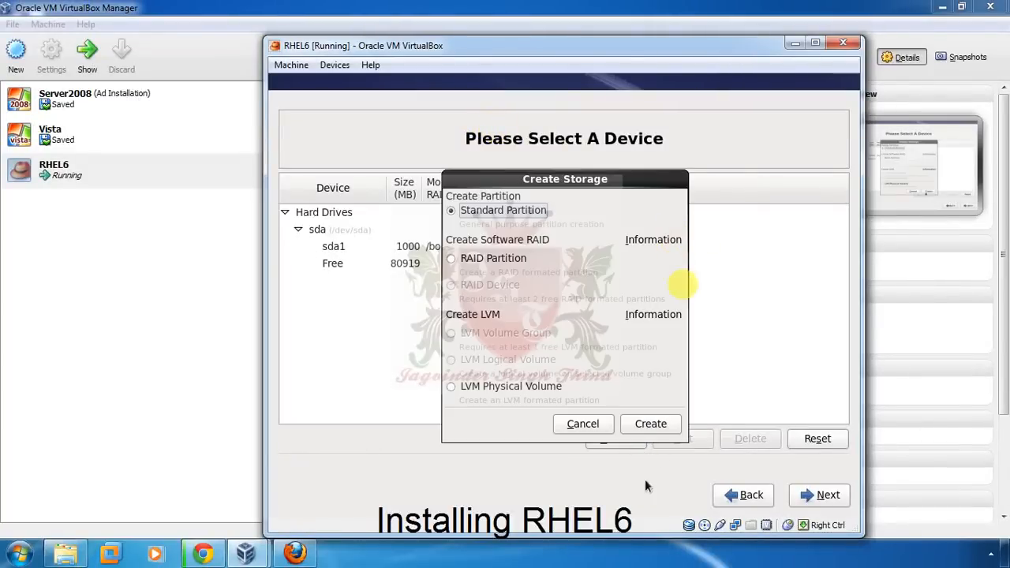
pyautogui.click(651, 426)
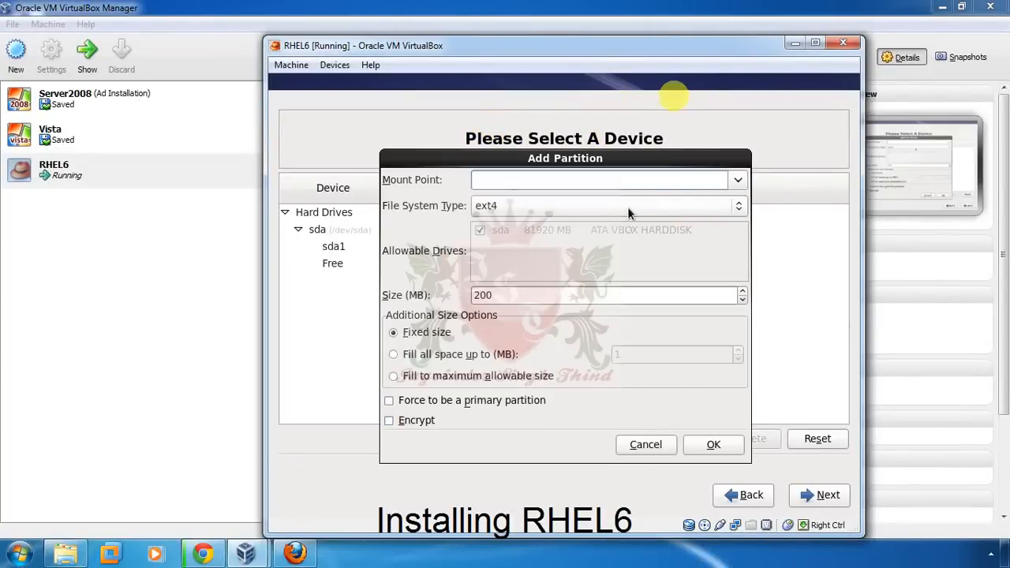
pyautogui.click(737, 180)
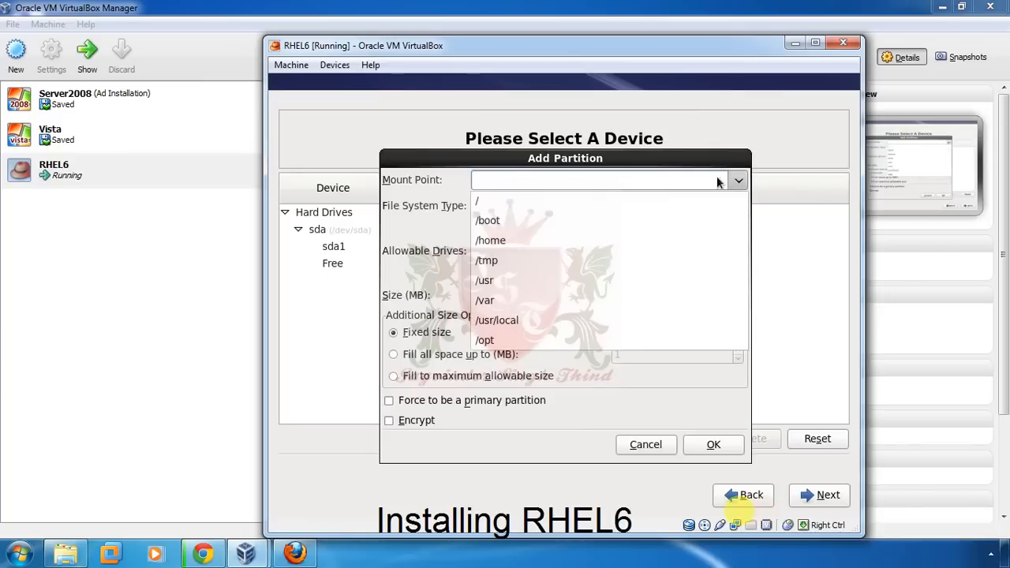
pyautogui.click(632, 221)
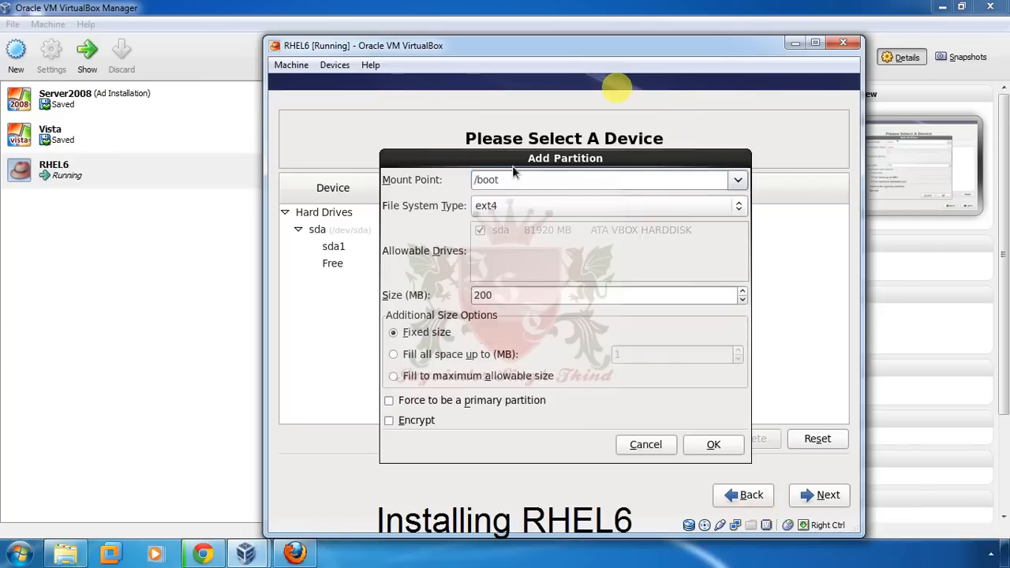
pyautogui.click(737, 180)
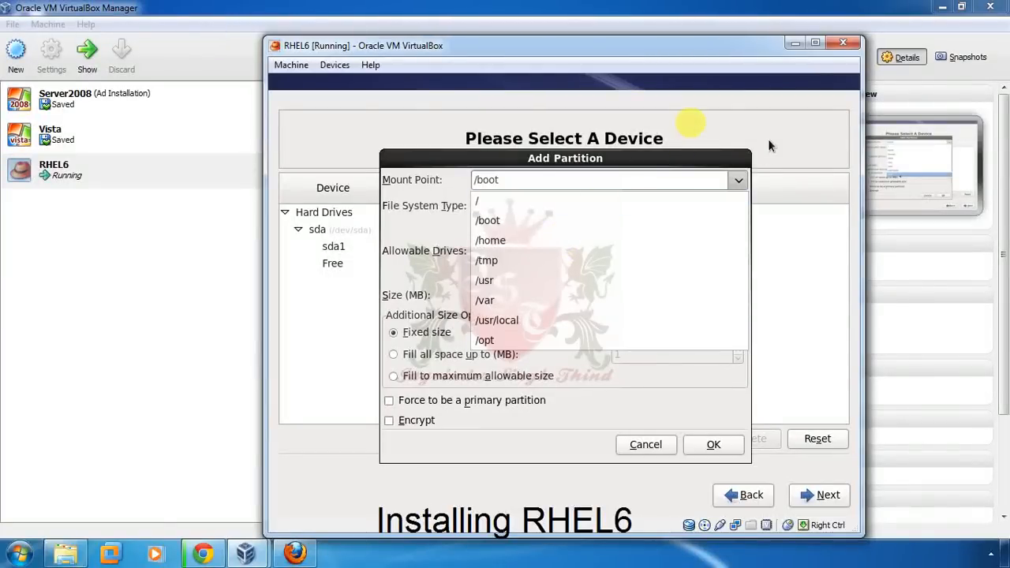
pyautogui.click(714, 186)
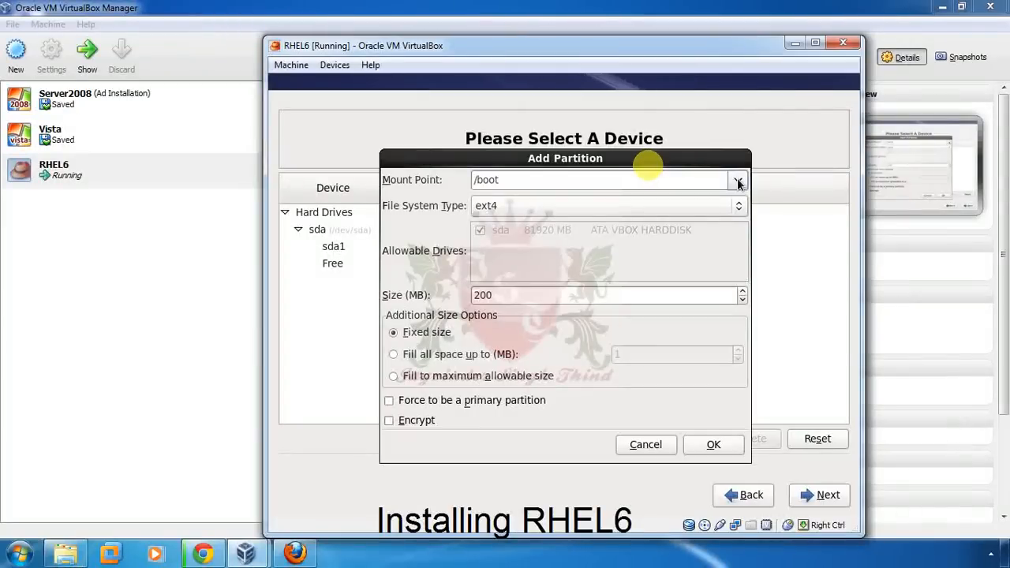
# - Set the mount point to / with size 40000 MB and add it as sda2
pyautogui.click(738, 183)
pyautogui.click(640, 201)
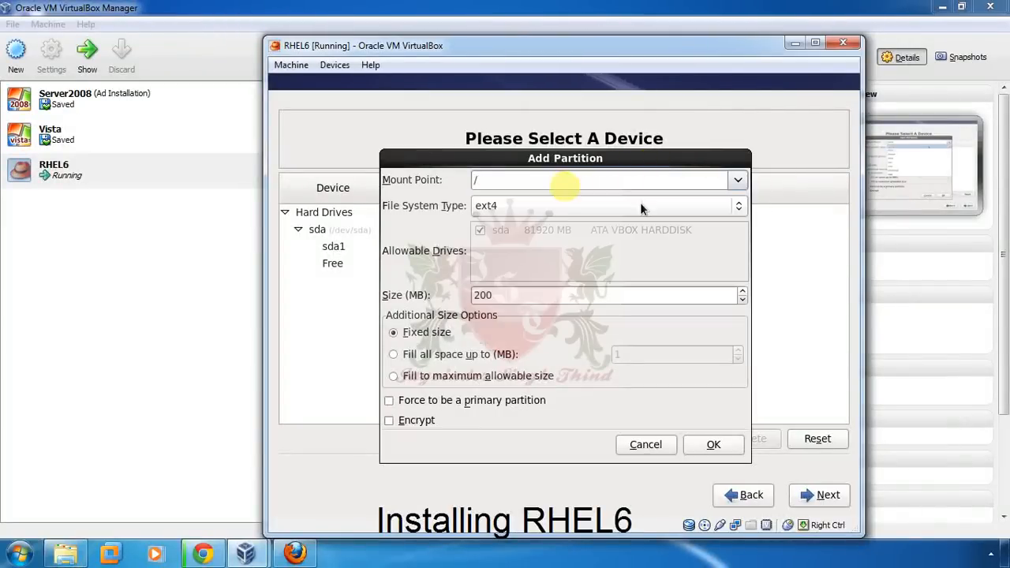
pyautogui.click(738, 181)
pyautogui.click(552, 182)
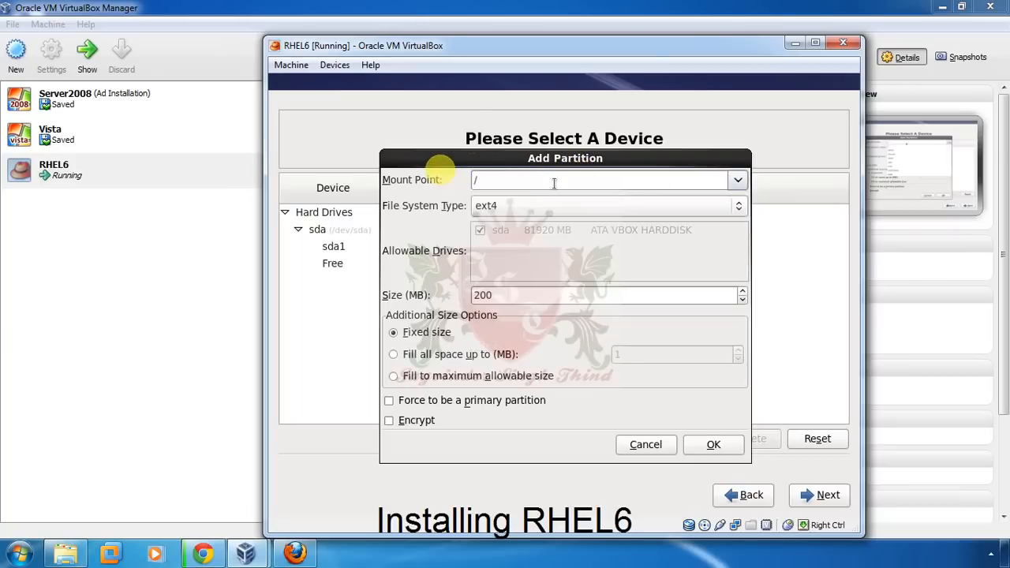
pyautogui.click(739, 180)
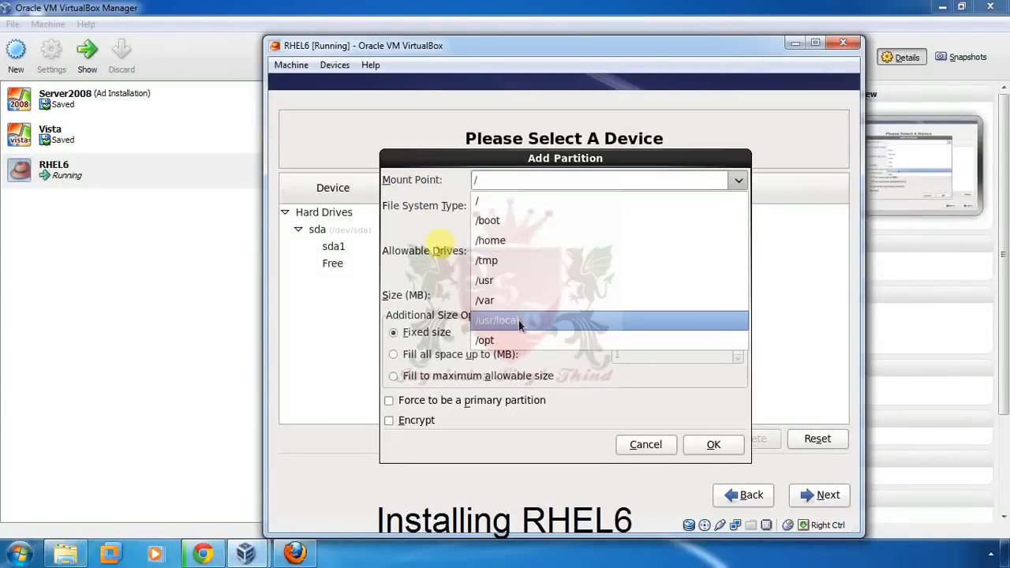
pyautogui.click(497, 200)
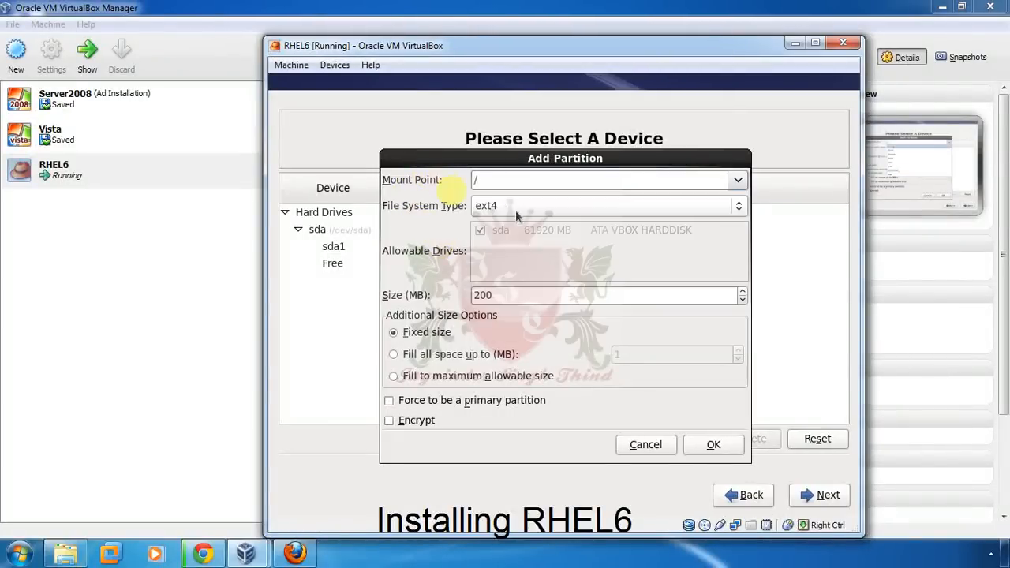
pyautogui.doubleClick(511, 295)
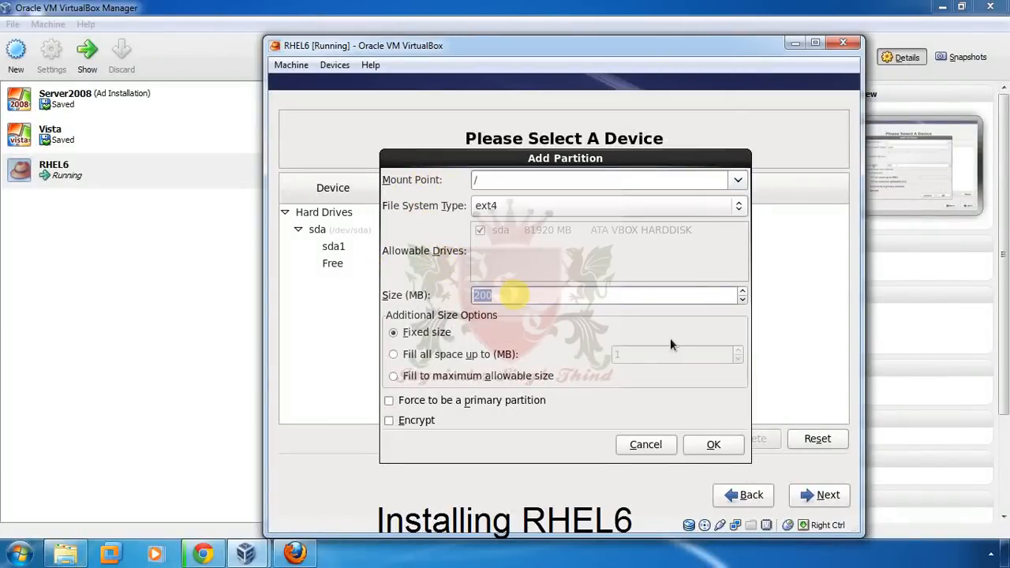
pyautogui.write('40000')
pyautogui.click(713, 445)
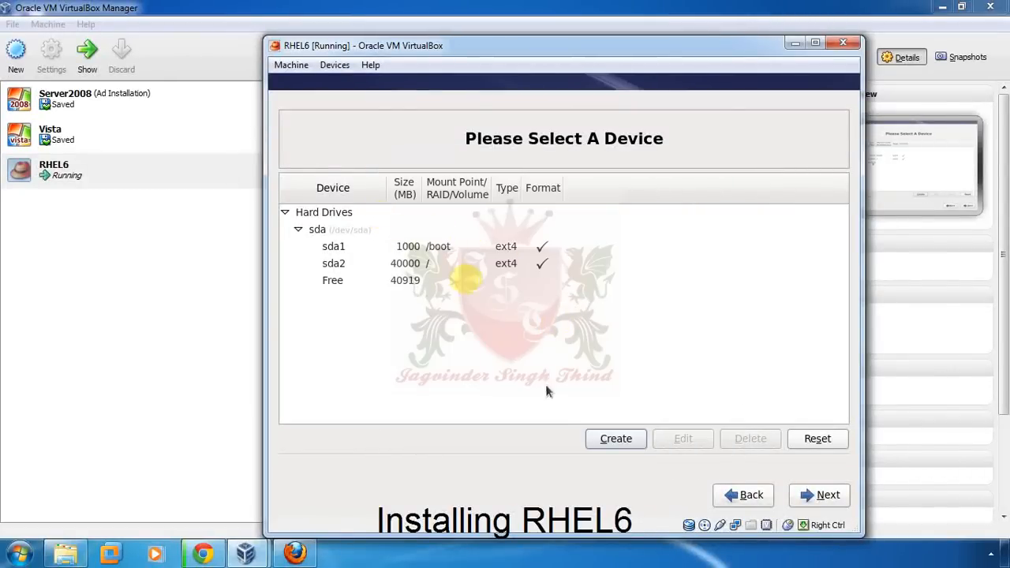
# - Open a third standard partition form and review the Mount Point and File System Type lists, keeping ext4 and 200 MB
pyautogui.click(615, 440)
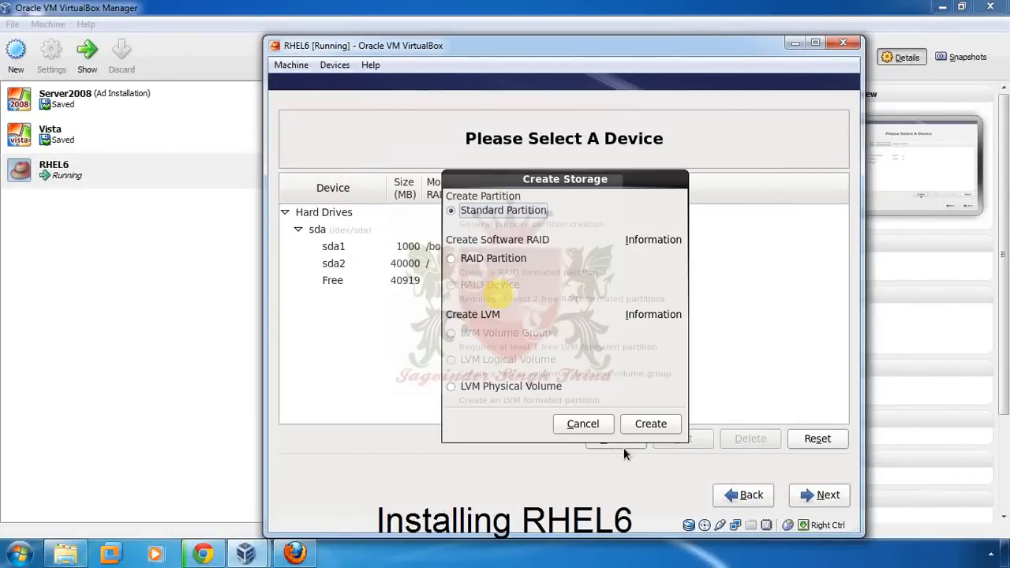
pyautogui.click(671, 430)
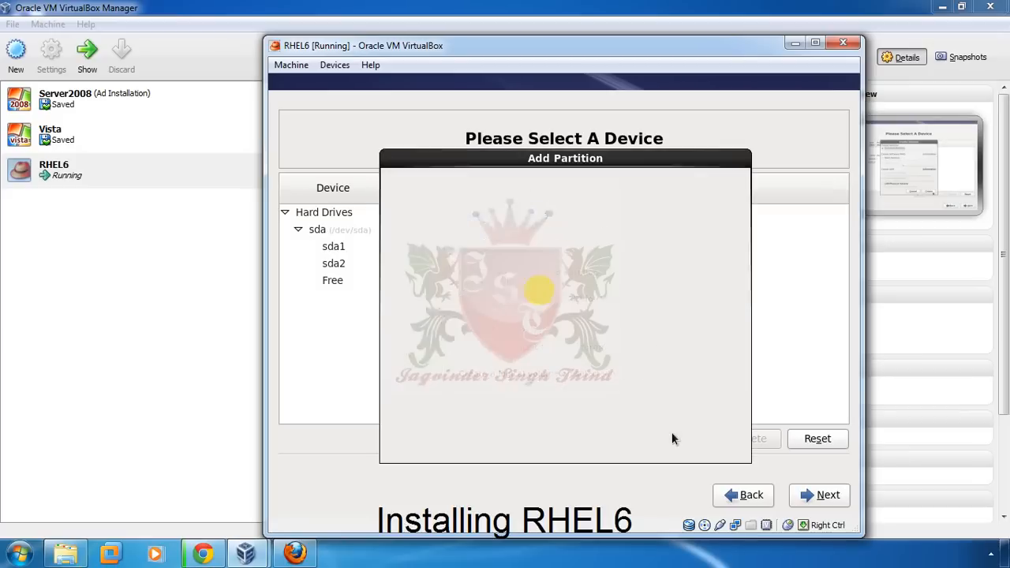
pyautogui.click(736, 182)
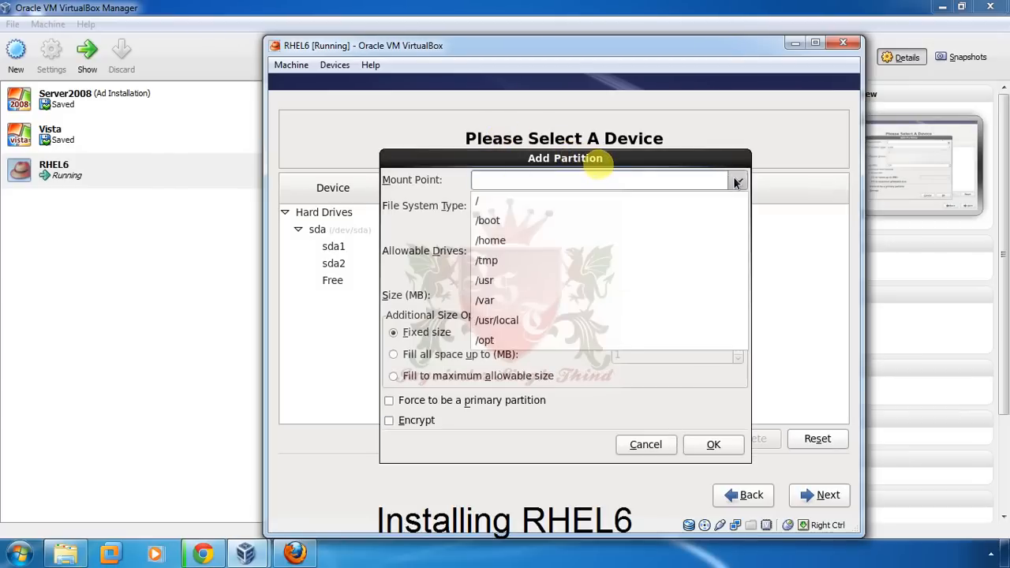
pyautogui.click(735, 181)
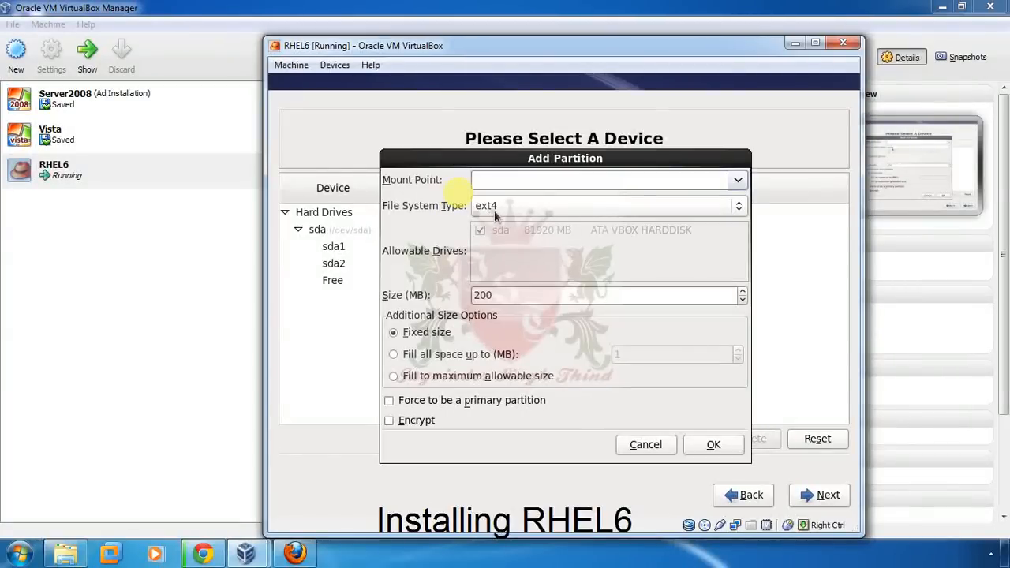
pyautogui.click(733, 205)
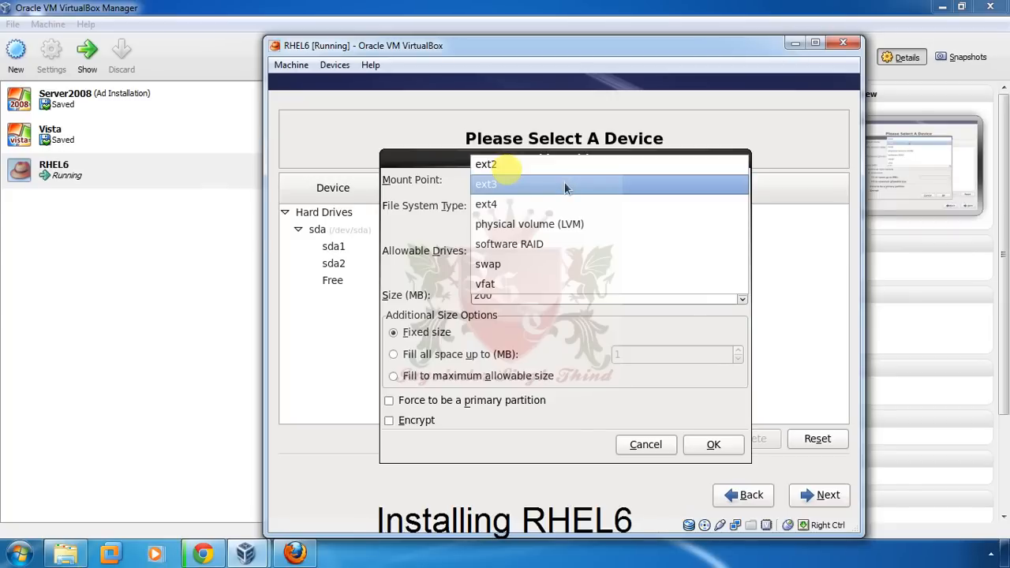
pyautogui.click(508, 207)
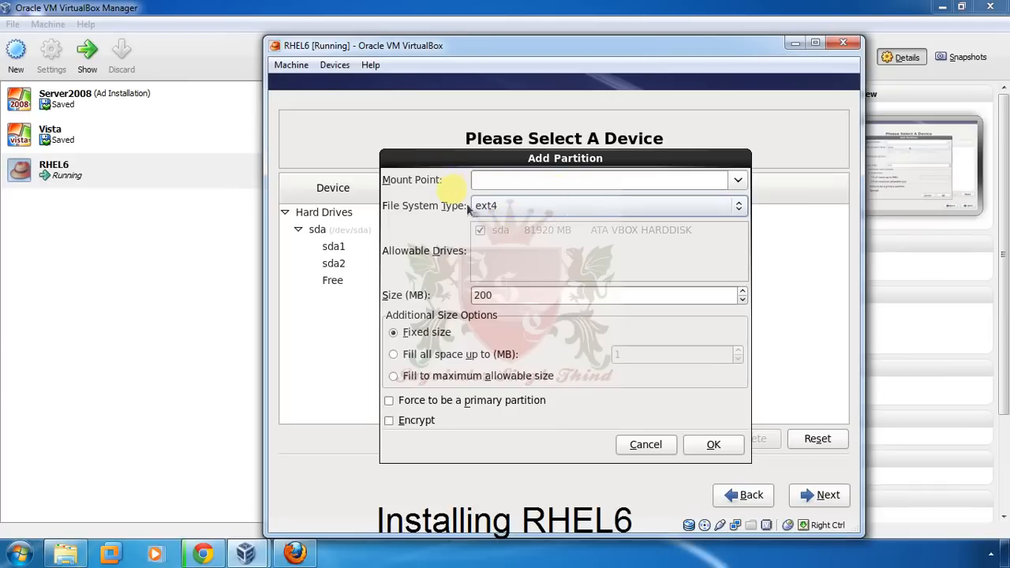
pyautogui.click(739, 206)
pyautogui.click(725, 204)
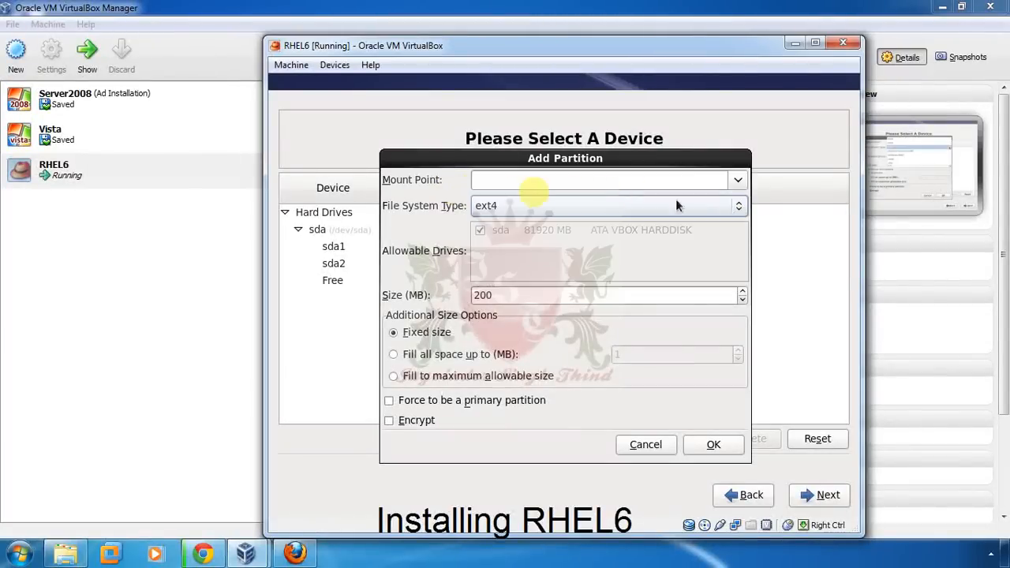
pyautogui.click(687, 187)
pyautogui.click(733, 181)
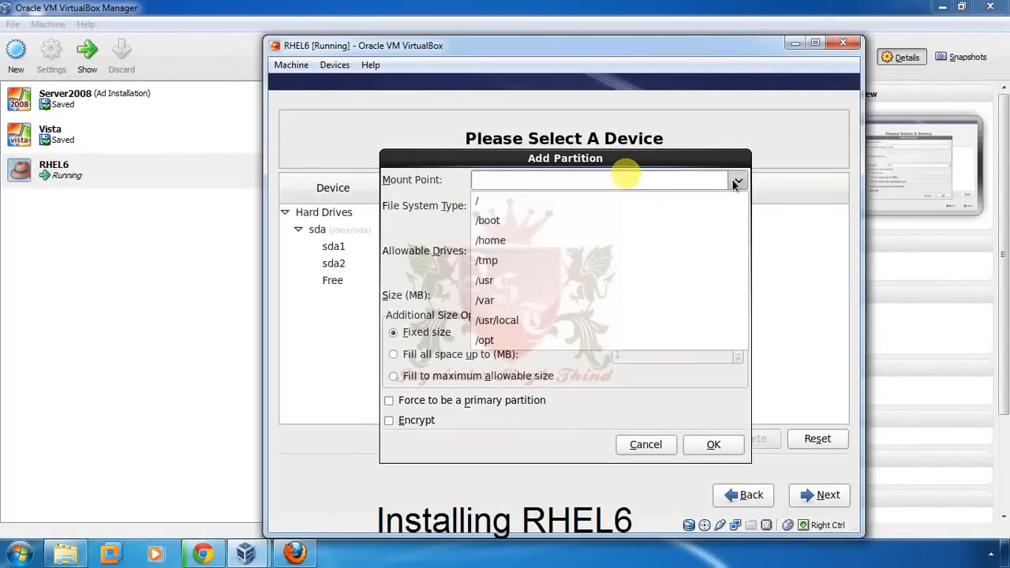
pyautogui.click(736, 184)
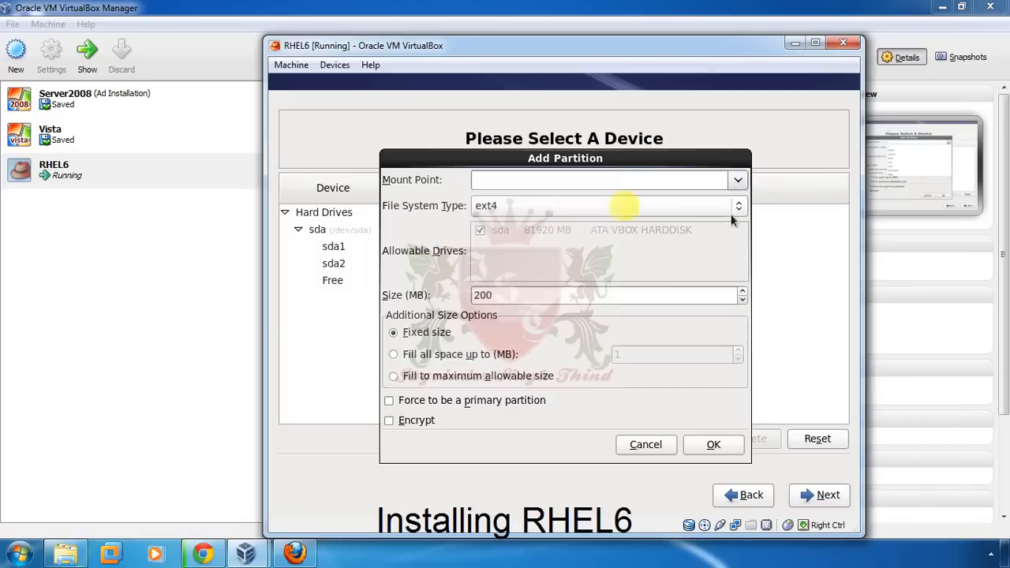
pyautogui.click(736, 206)
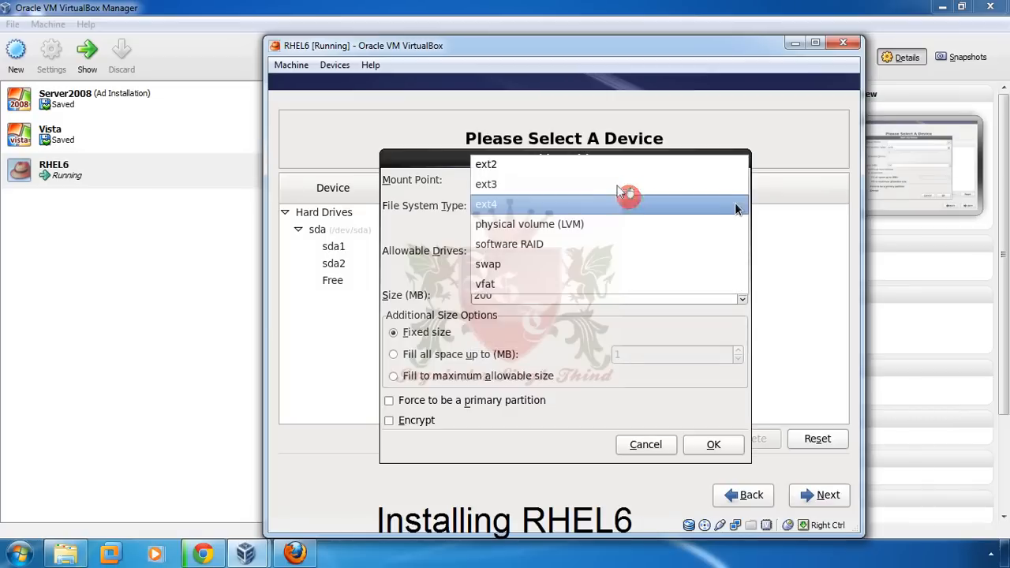
# - Make the third partition a 1024 MB swap partition, sda3
pyautogui.click(589, 261)
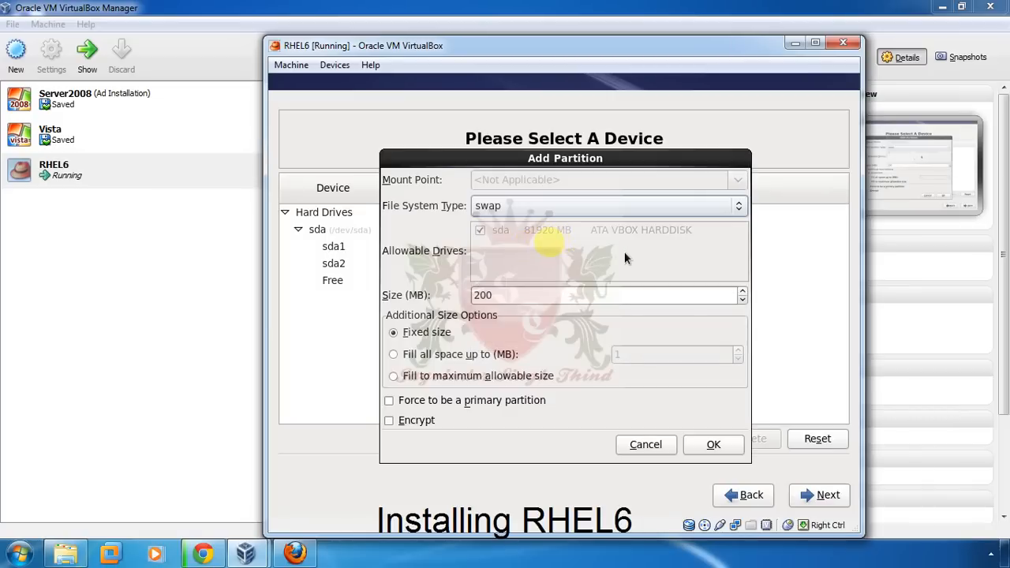
pyautogui.moveTo(528, 293); pyautogui.dragTo(447, 297)
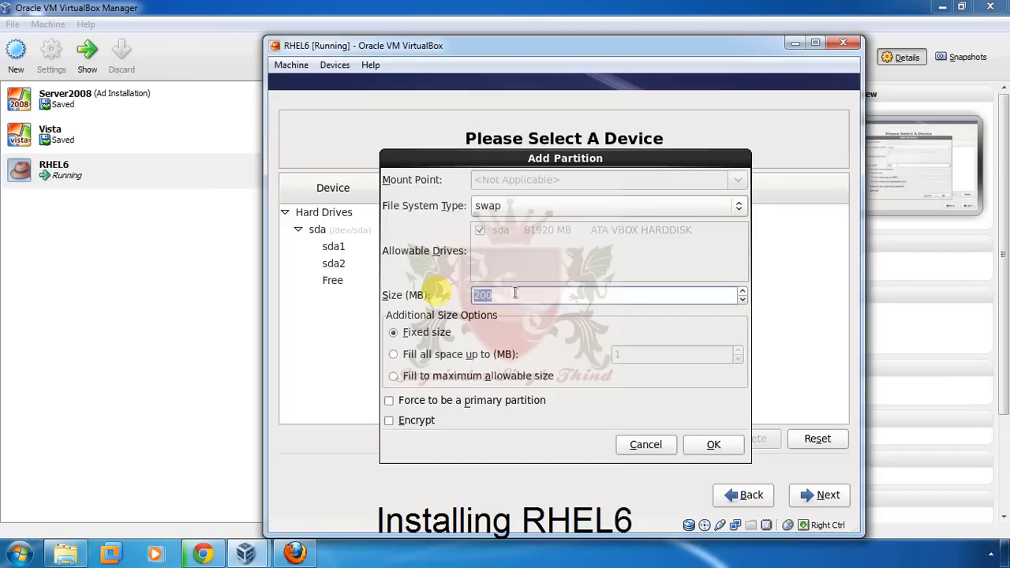
pyautogui.write('1024')
pyautogui.click(705, 446)
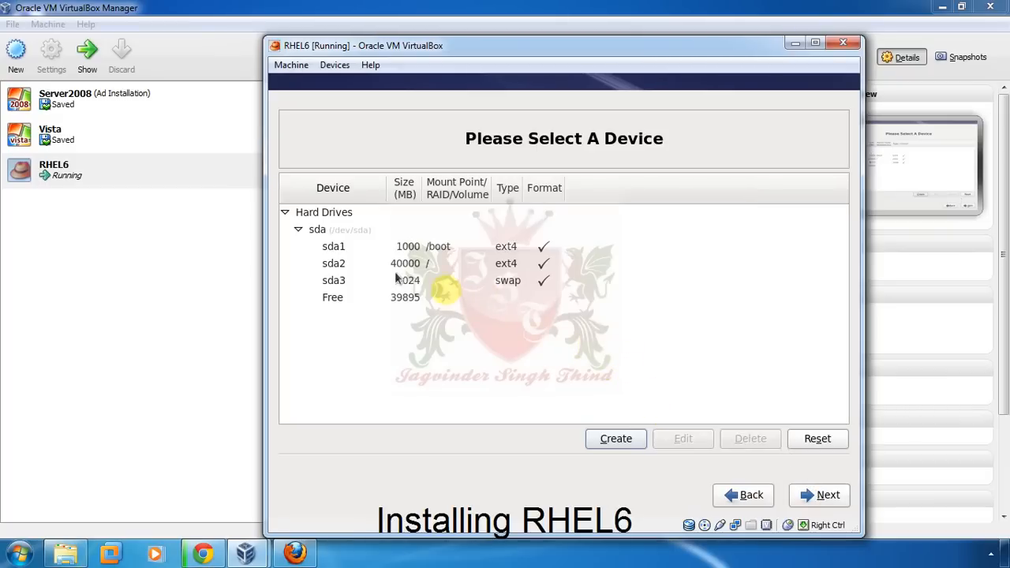
# - Check the sda2 root and sda3 swap partitions, then accept the layout
pyautogui.click(417, 262)
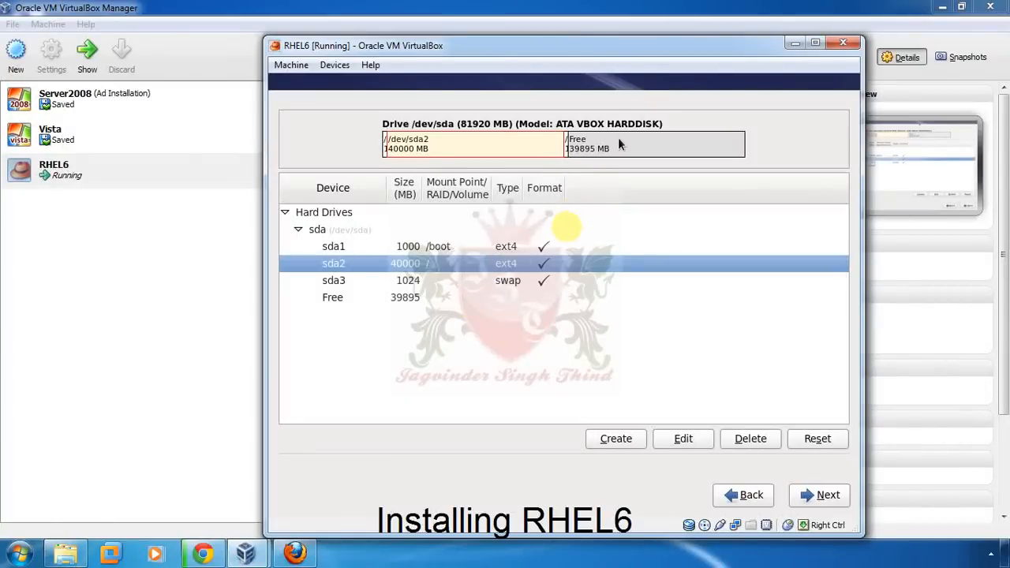
pyautogui.click(501, 284)
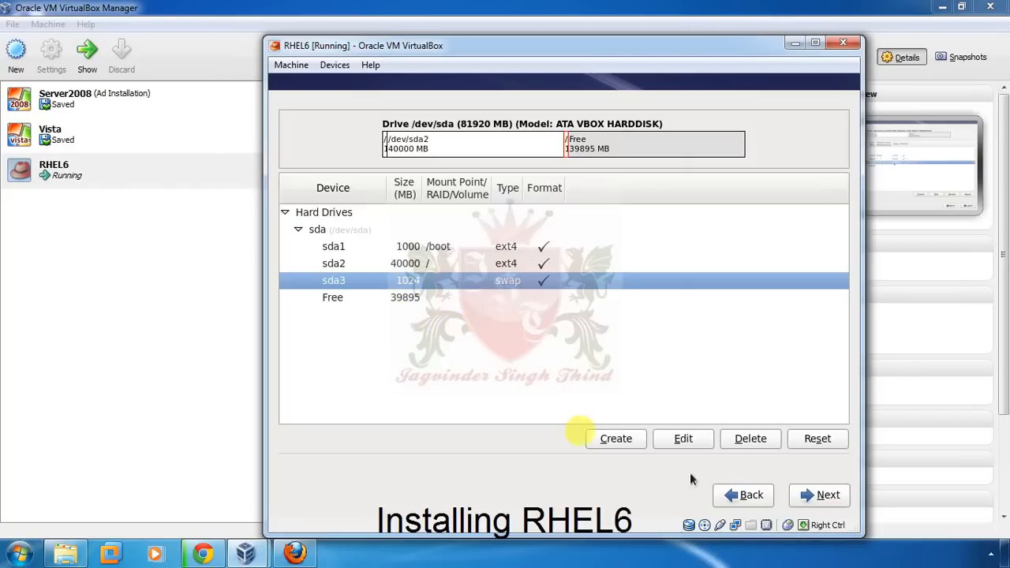
pyautogui.click(815, 501)
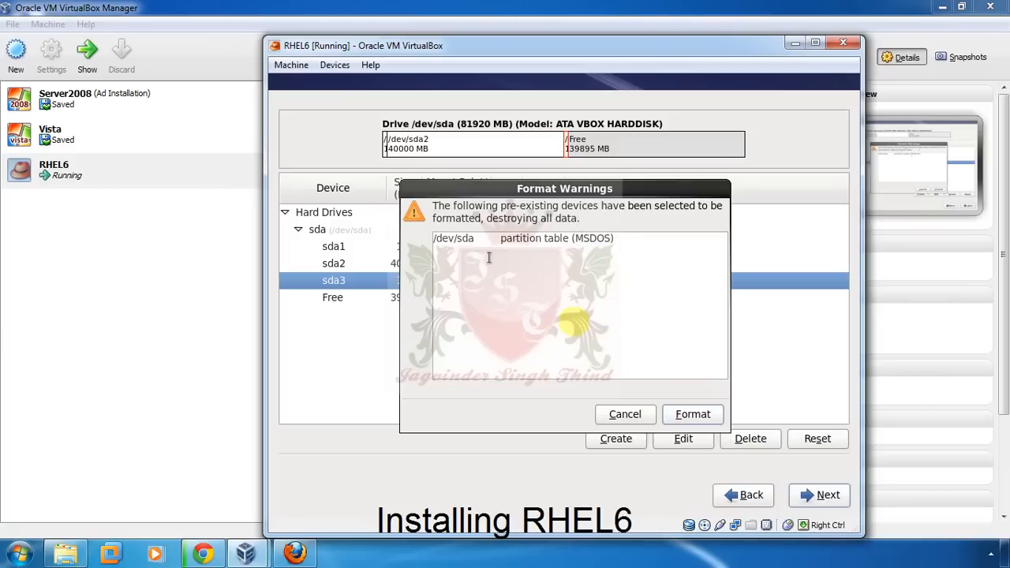
# - Approve formatting the sda partition table and write the changes to disk
pyautogui.click(687, 415)
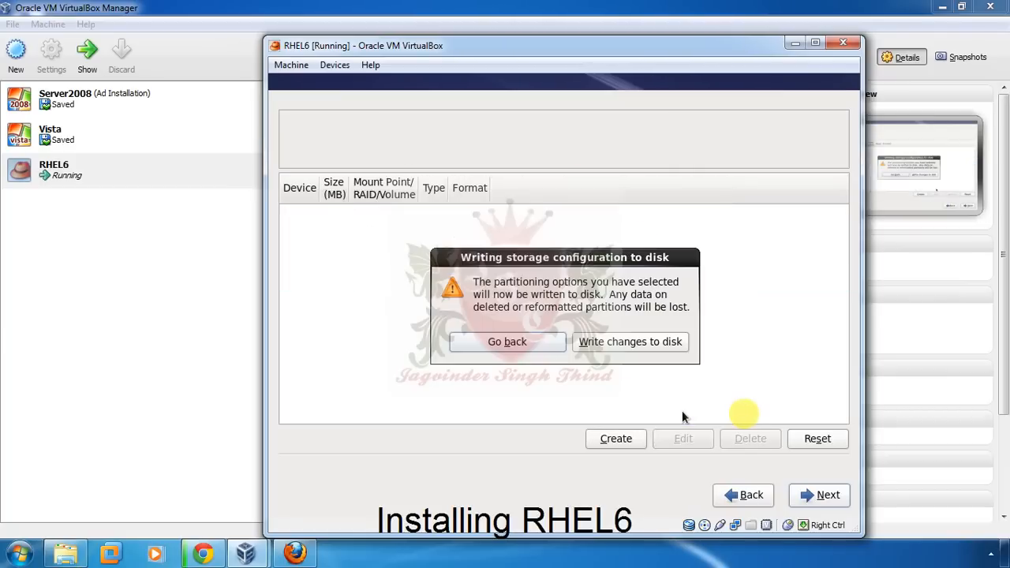
pyautogui.click(608, 344)
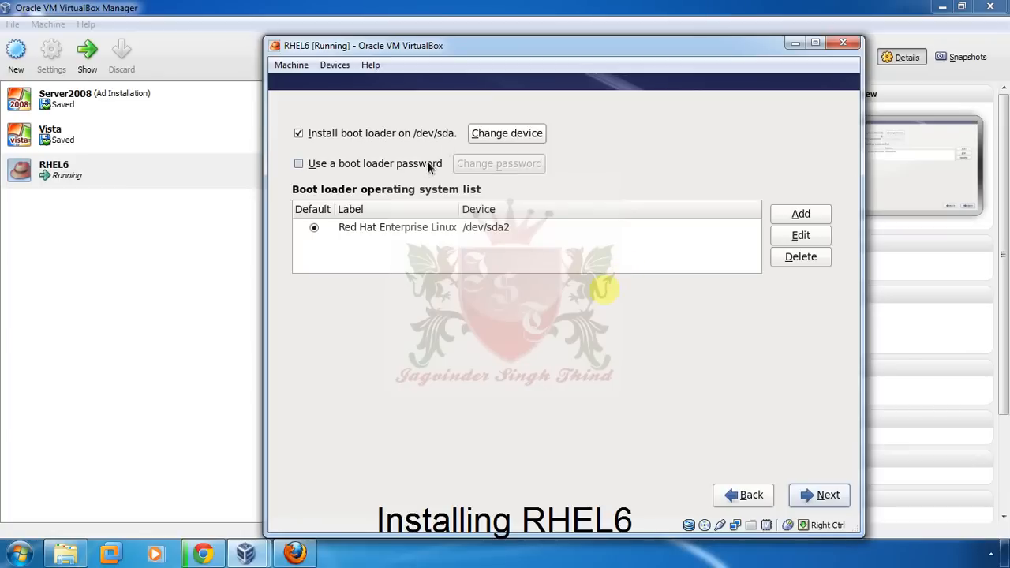
# - Keep the default boot loader settings on /dev/sda and proceed
pyautogui.moveTo(340, 168)
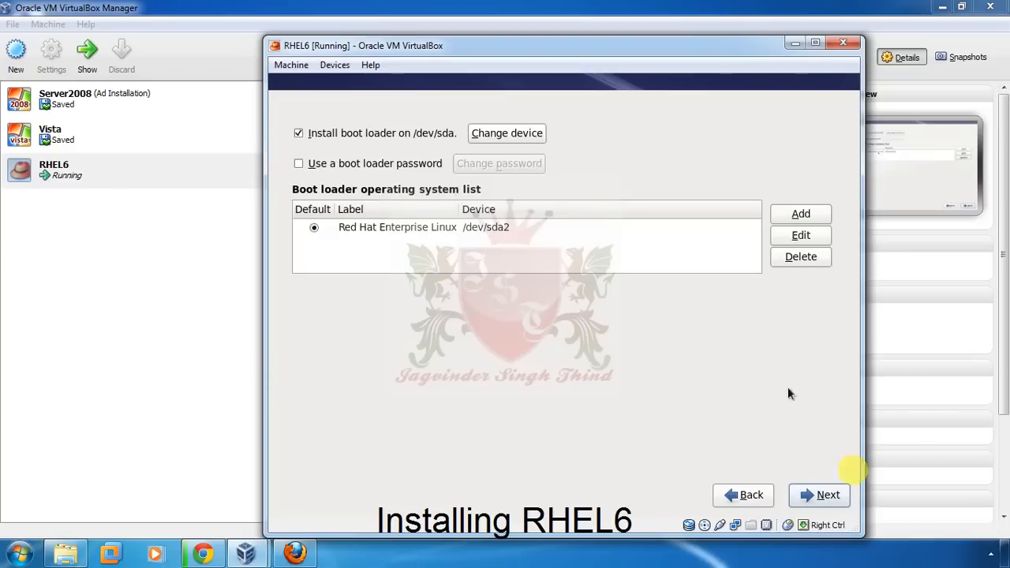
pyautogui.click(829, 497)
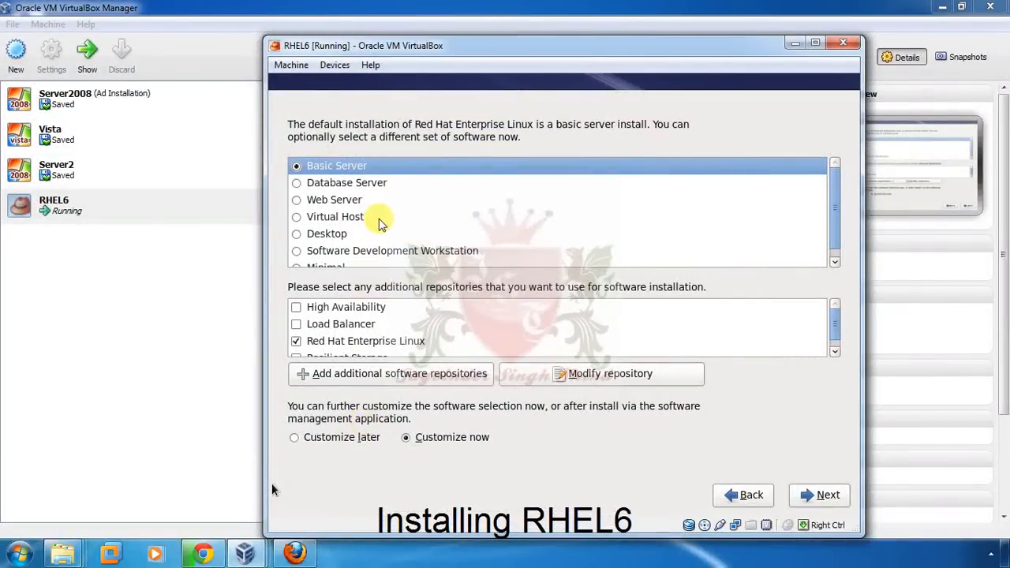
# - Try Database Server and Virtual Host before settling on the Desktop software set
pyautogui.click(364, 186)
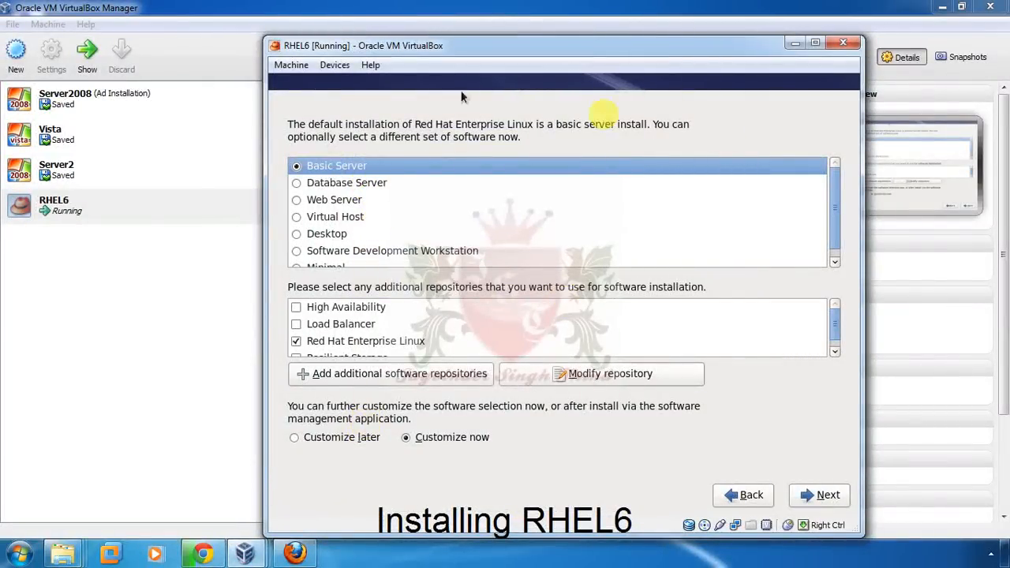
pyautogui.click(333, 188)
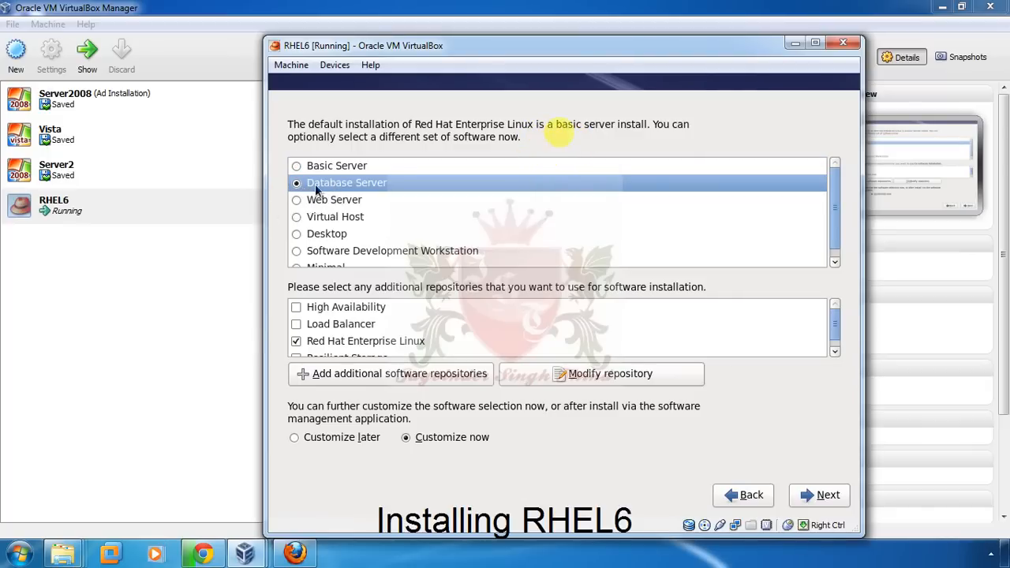
pyautogui.click(315, 166)
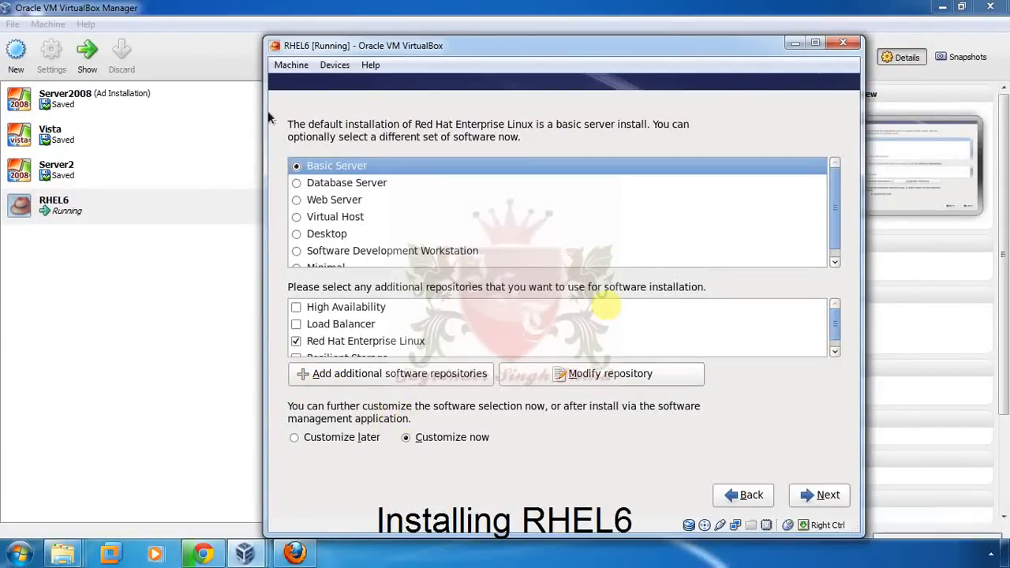
pyautogui.click(299, 218)
pyautogui.click(297, 234)
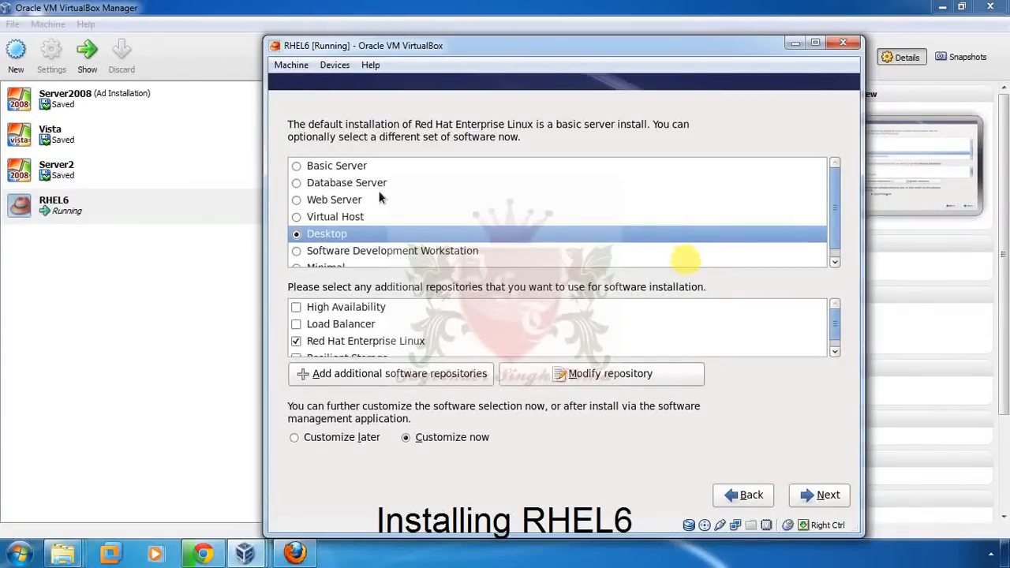
pyautogui.click(825, 494)
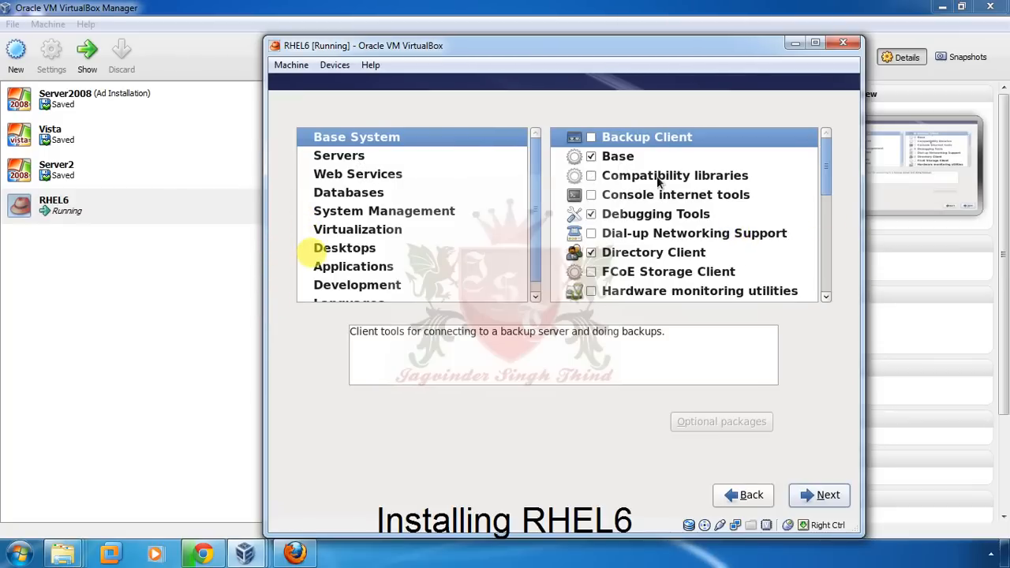
pyautogui.click(349, 155)
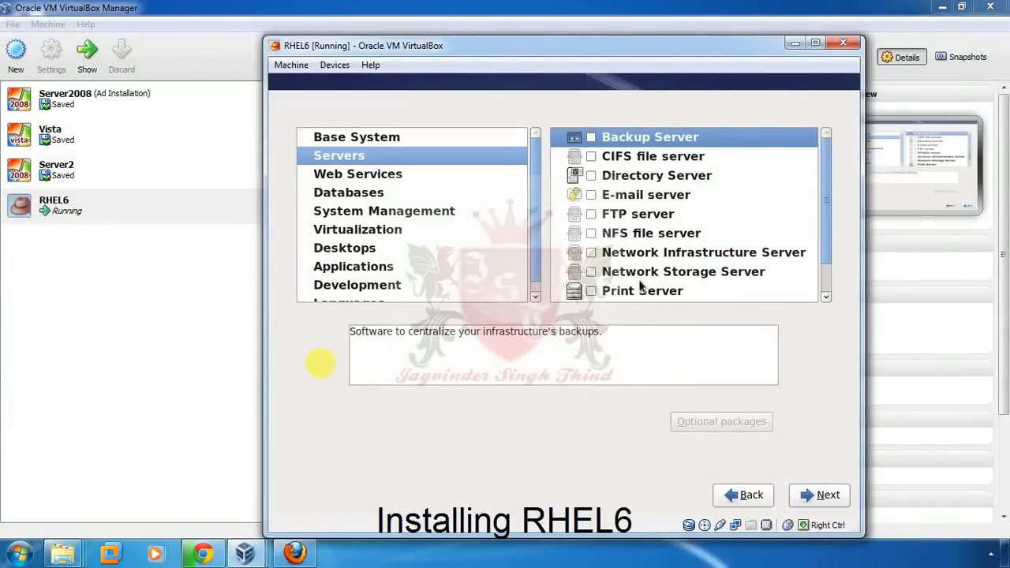
pyautogui.click(341, 249)
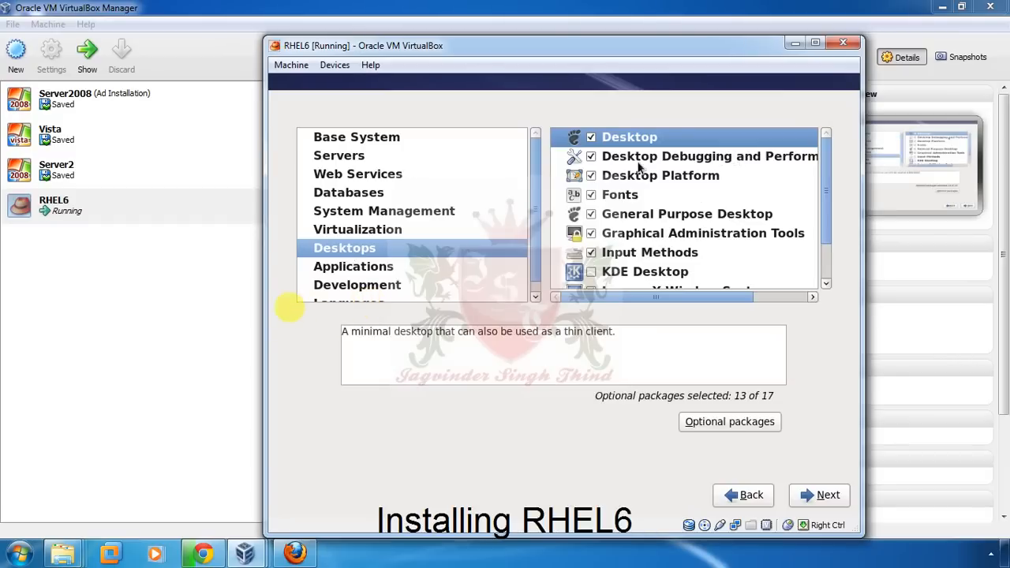
pyautogui.moveTo(823, 161); pyautogui.dragTo(843, 149)
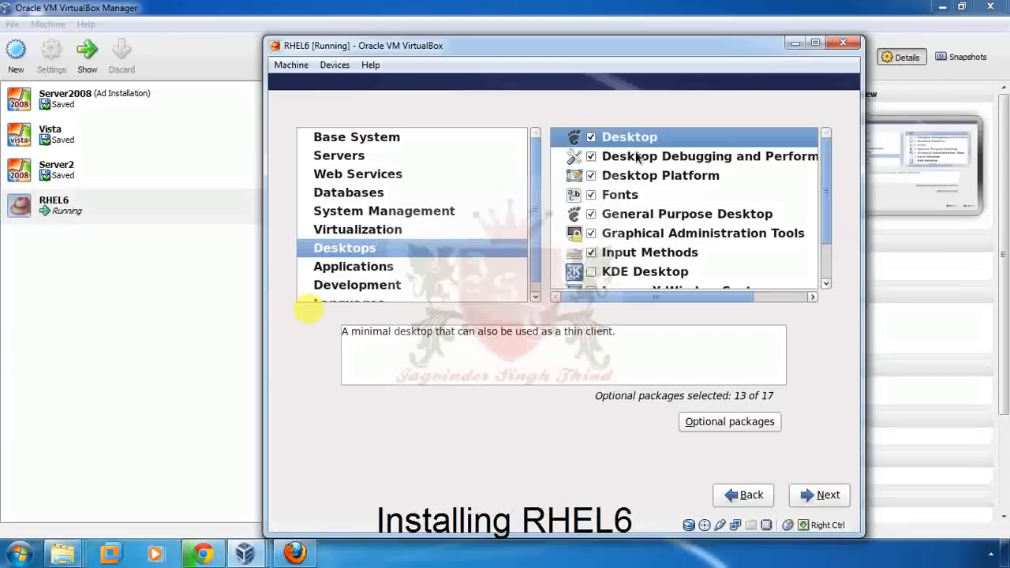
pyautogui.click(591, 272)
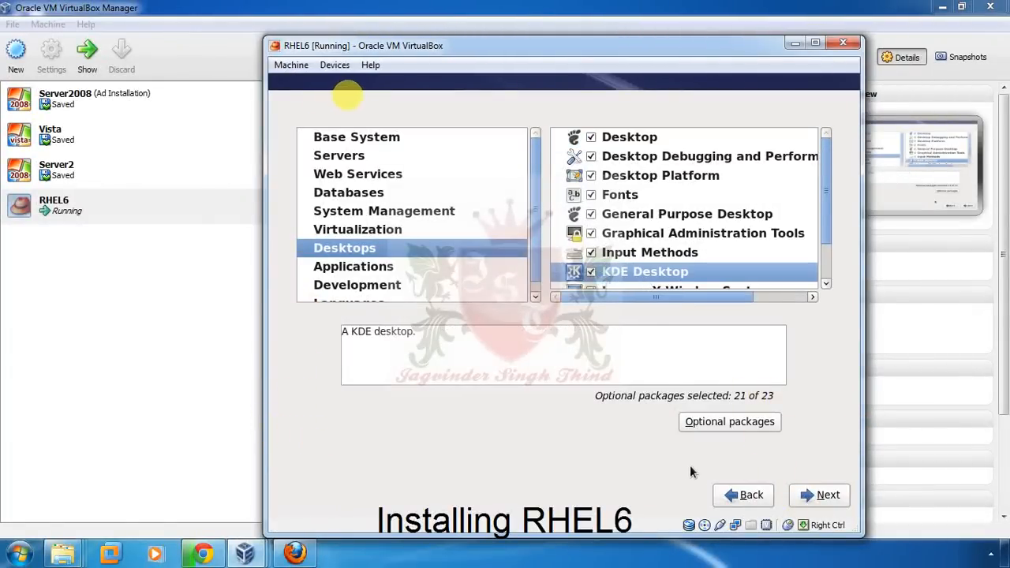
pyautogui.click(727, 493)
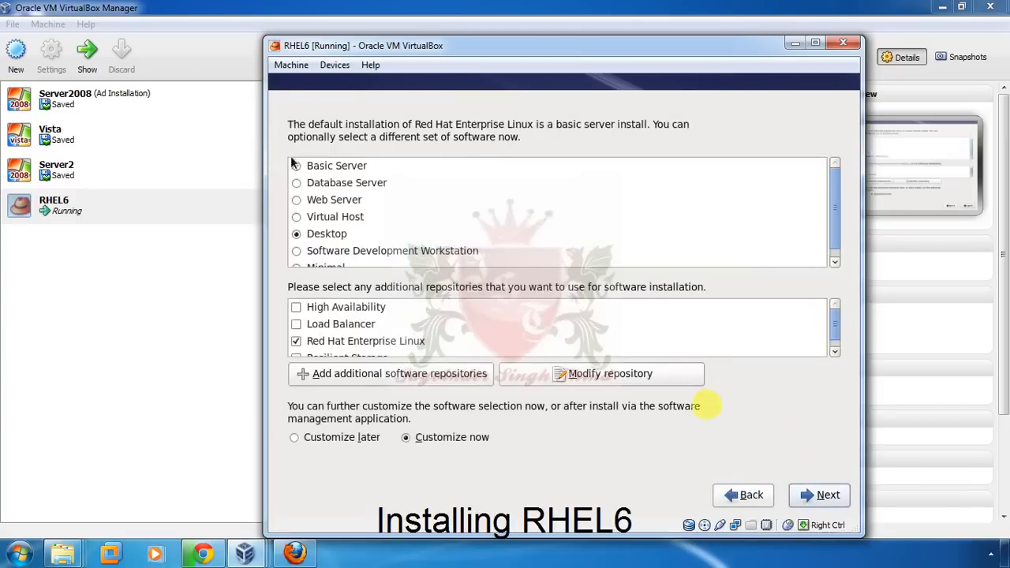
# - Switch to Basic Server, continue to customization, and browse the package categories
pyautogui.click(297, 166)
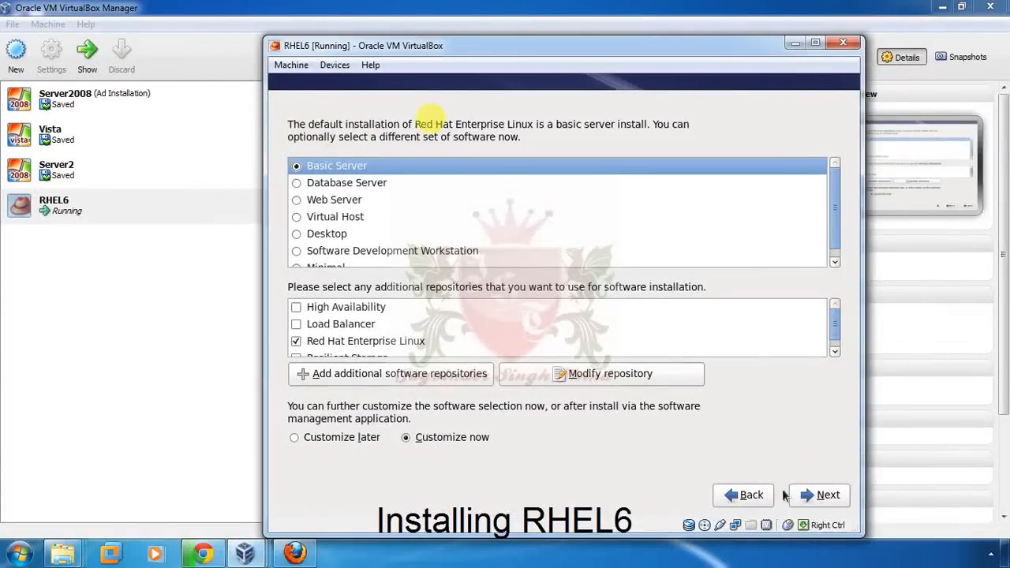
pyautogui.click(821, 494)
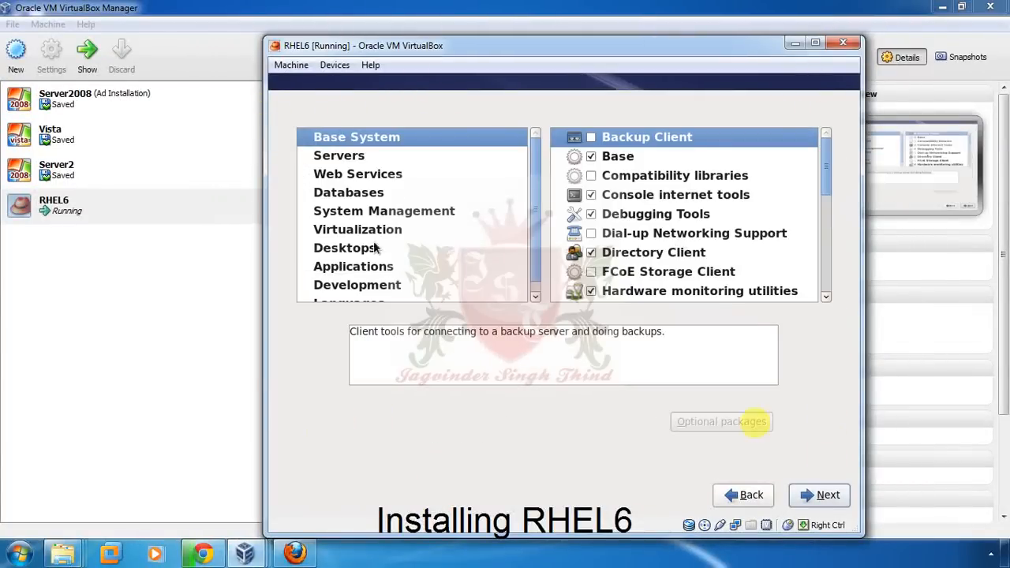
pyautogui.click(344, 251)
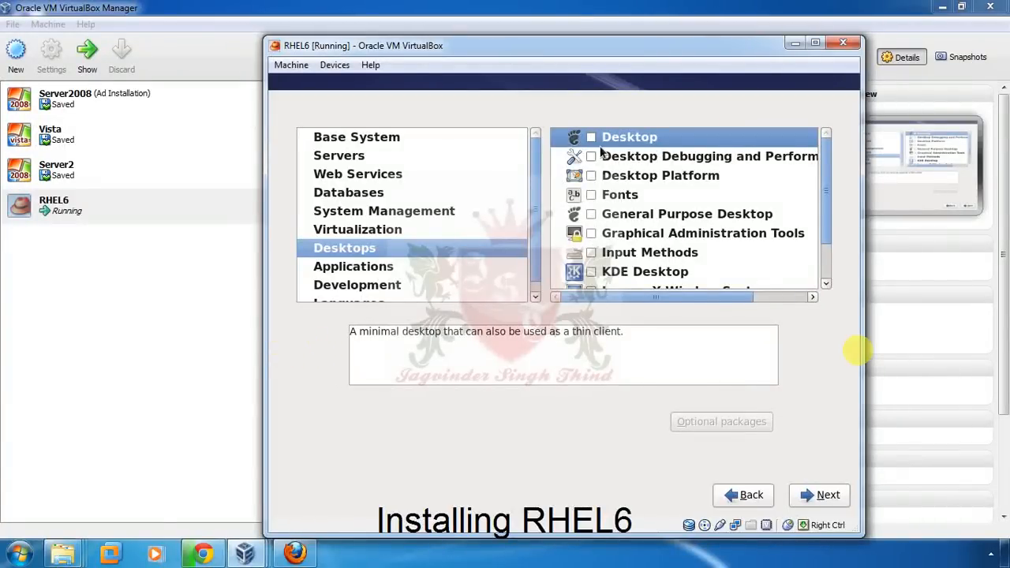
pyautogui.click(355, 141)
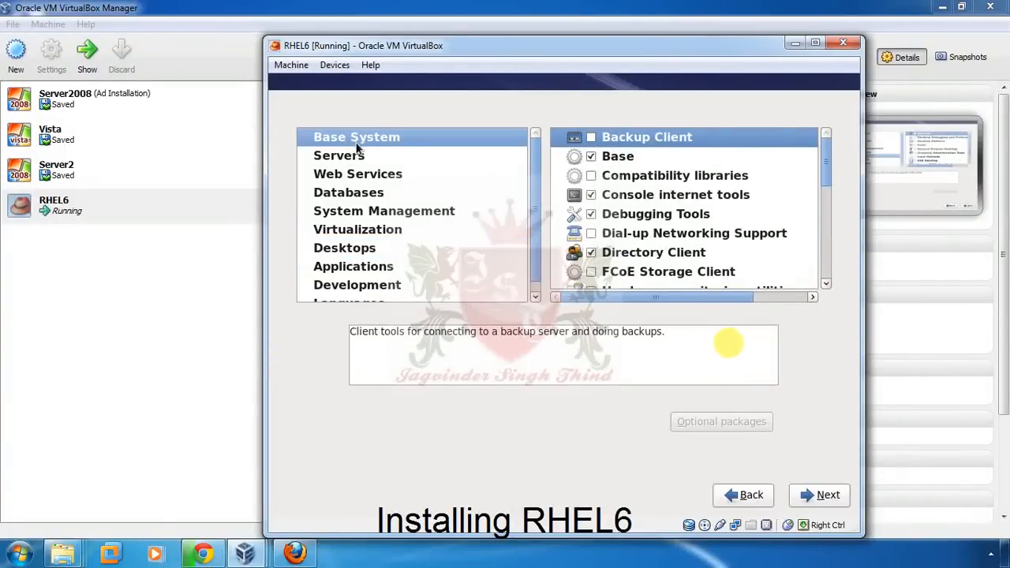
pyautogui.click(371, 157)
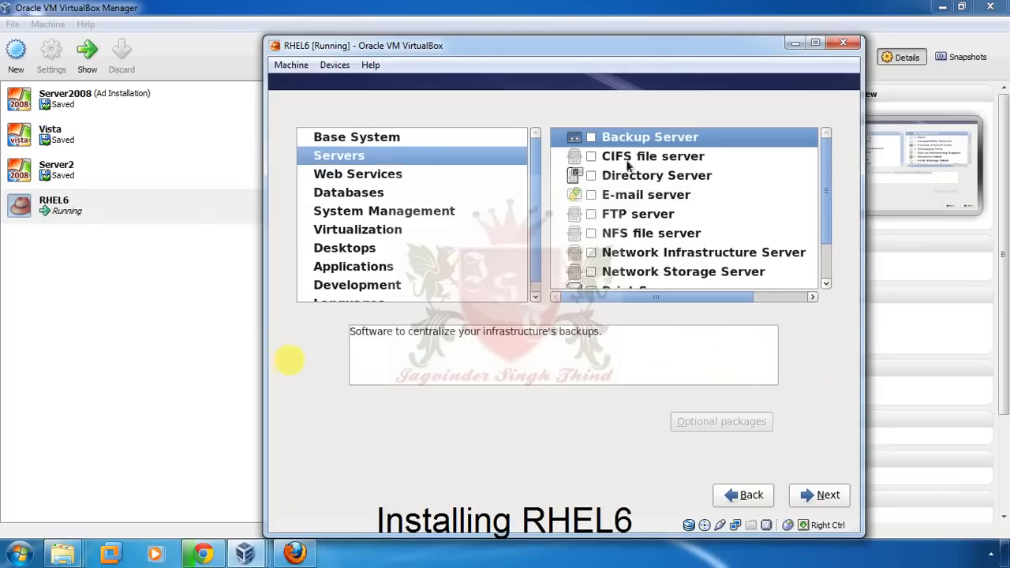
pyautogui.scroll(-2, 651, 199)
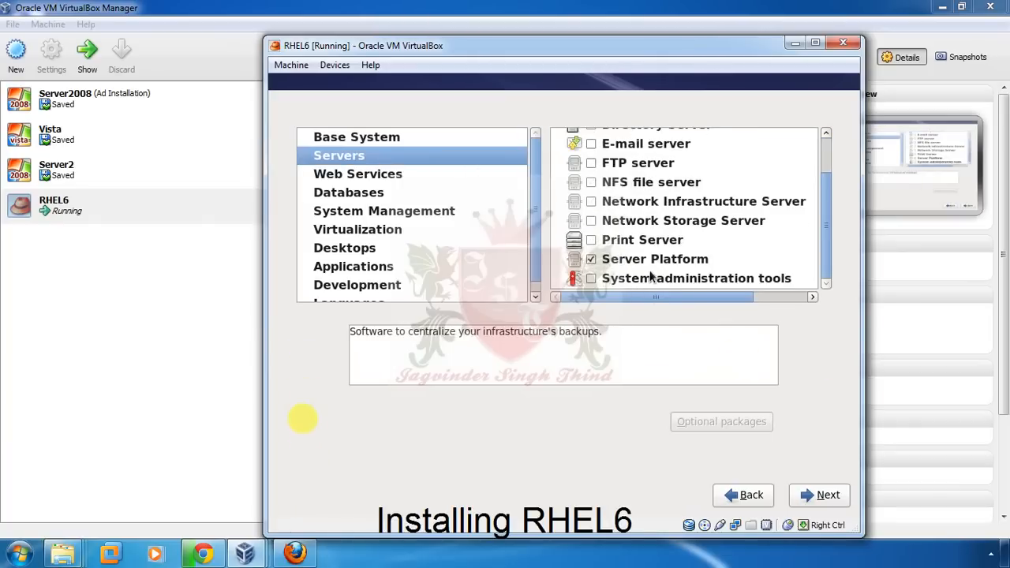
pyautogui.scroll(2, 651, 276)
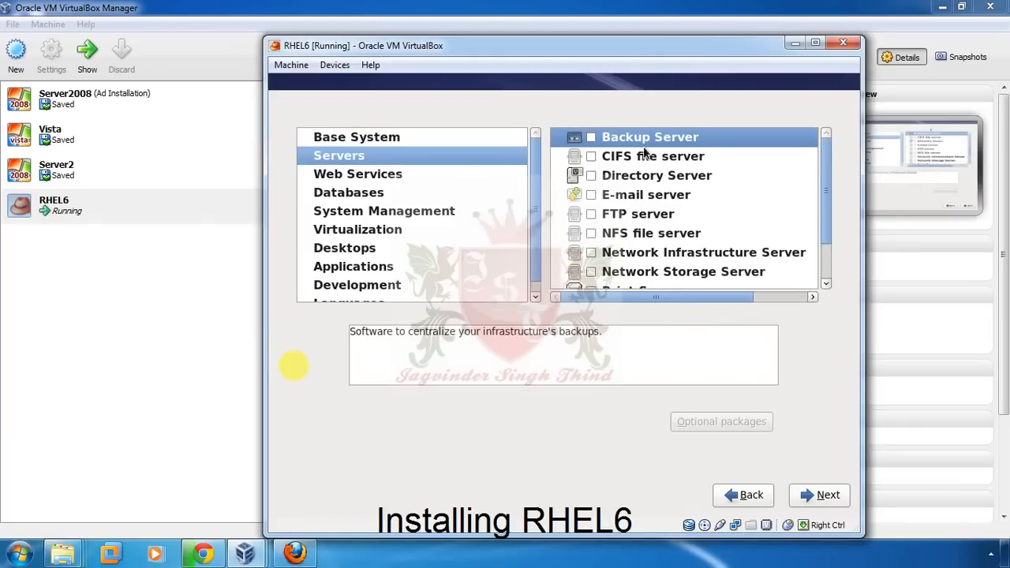
pyautogui.scroll(-2, 631, 174)
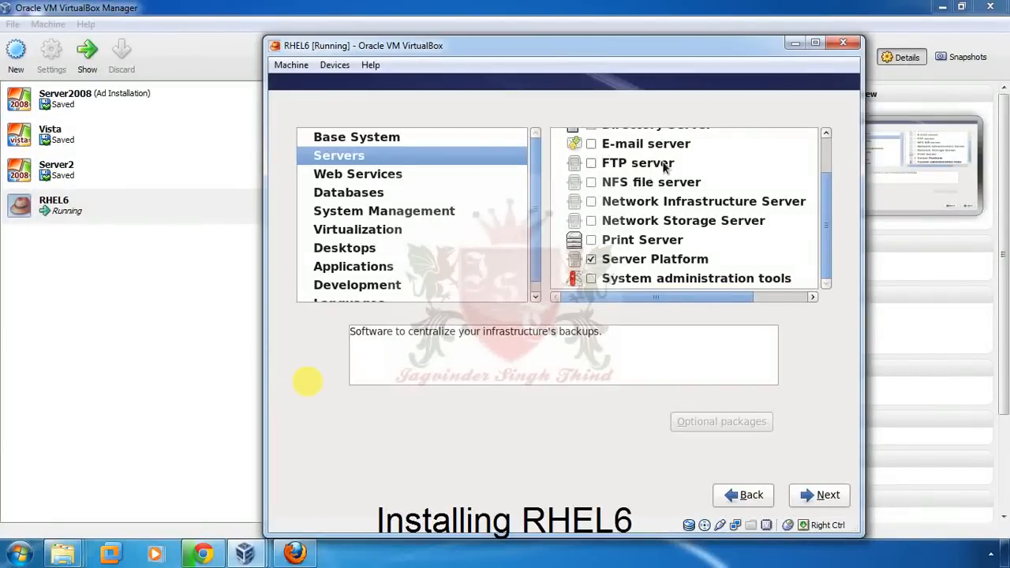
pyautogui.click(384, 175)
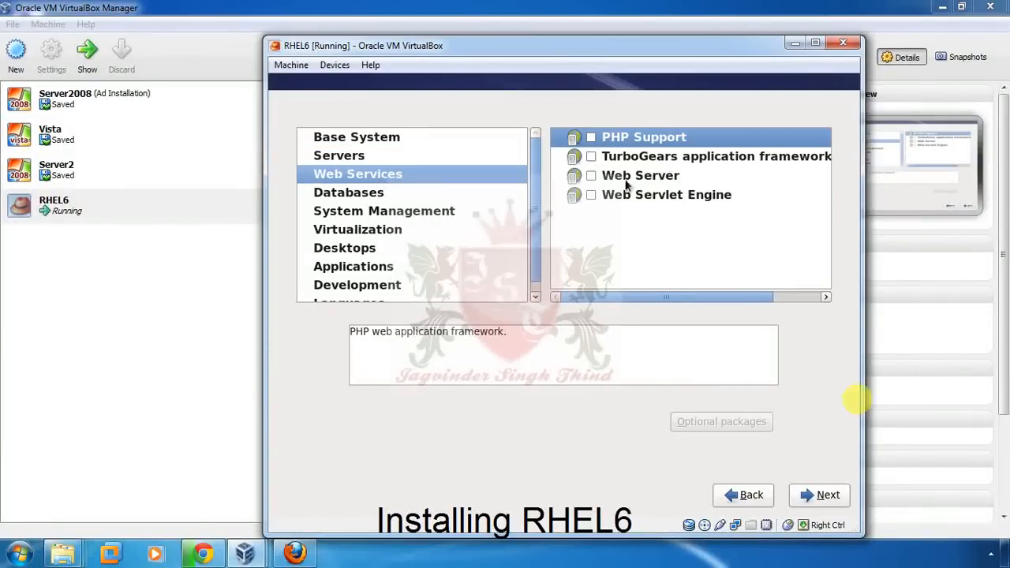
pyautogui.click(351, 196)
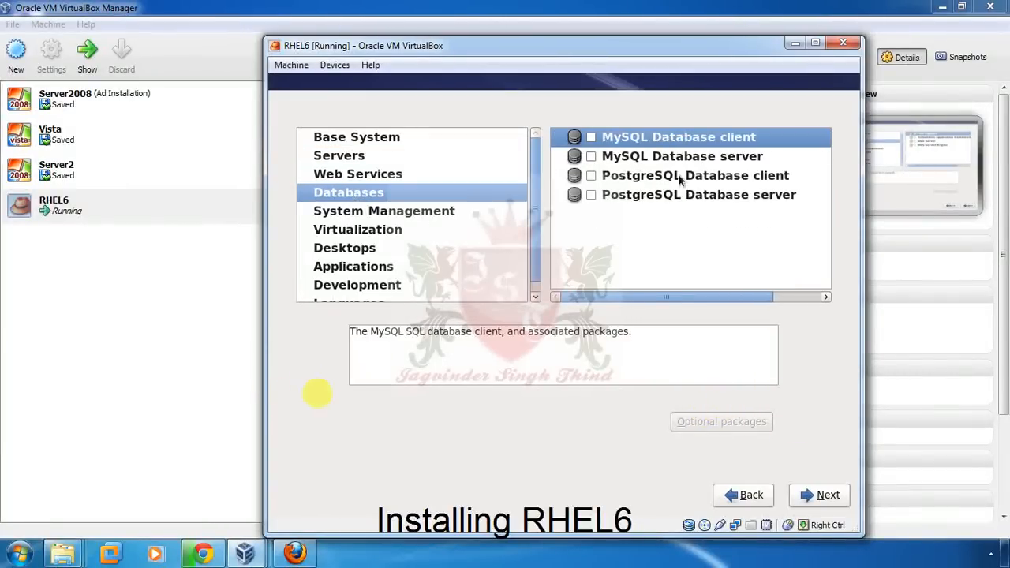
pyautogui.click(395, 230)
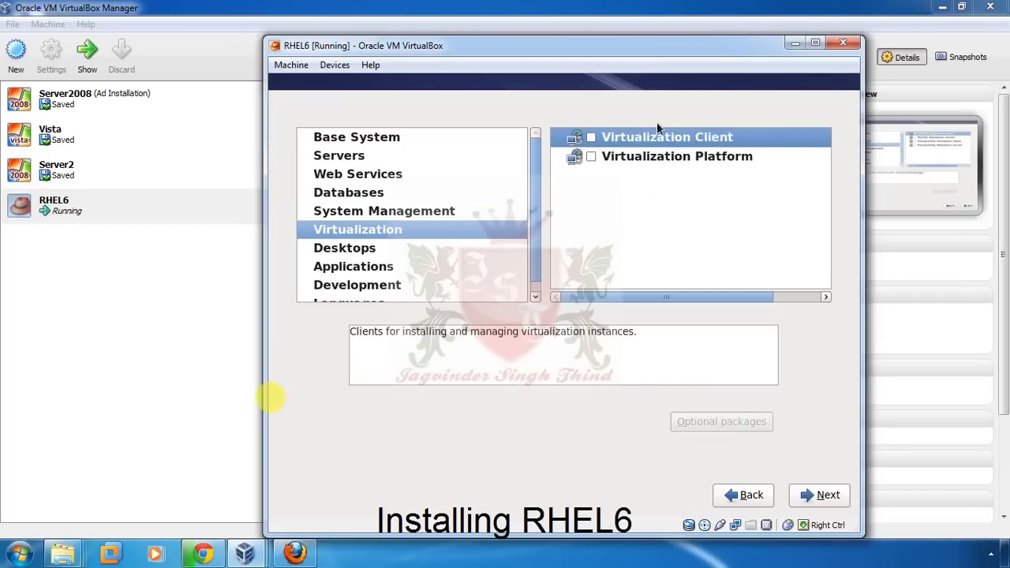
pyautogui.click(370, 250)
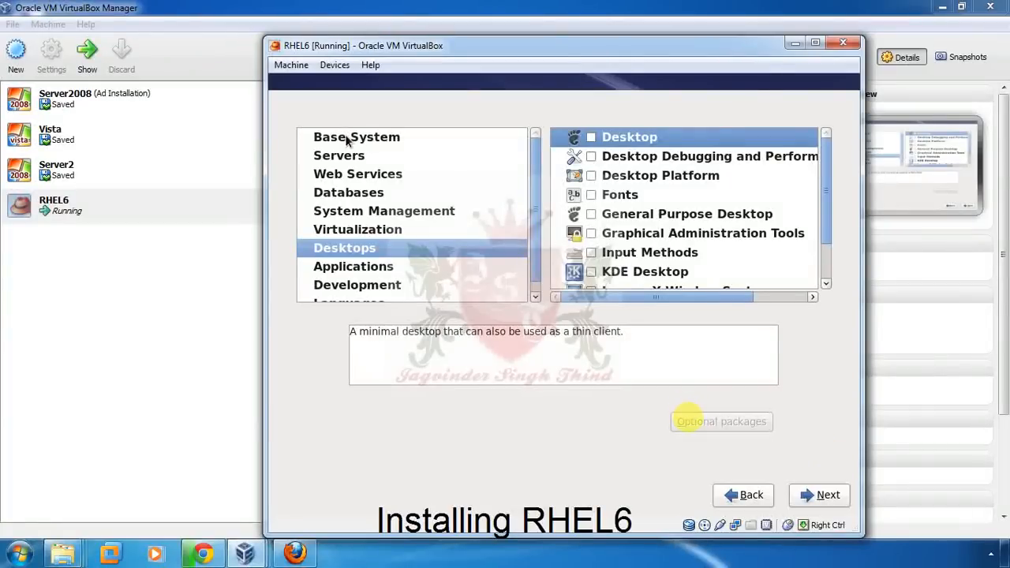
# - Tick Desktop, Desktop Debugging, Desktop Platform, Fonts and General Purpose Desktop, then list its optional packages
pyautogui.click(591, 137)
pyautogui.click(591, 157)
pyautogui.click(591, 175)
pyautogui.click(591, 195)
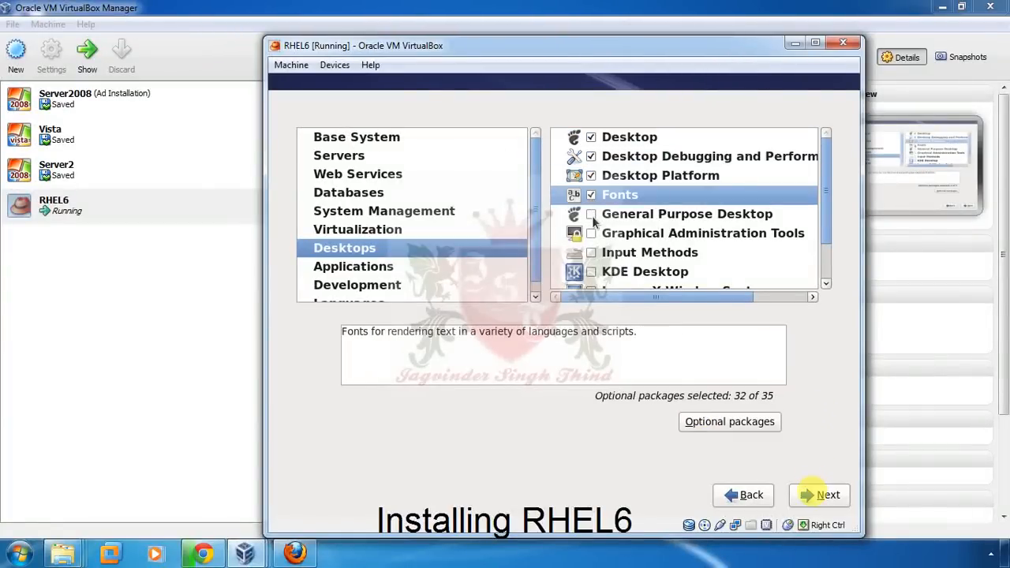
pyautogui.click(591, 214)
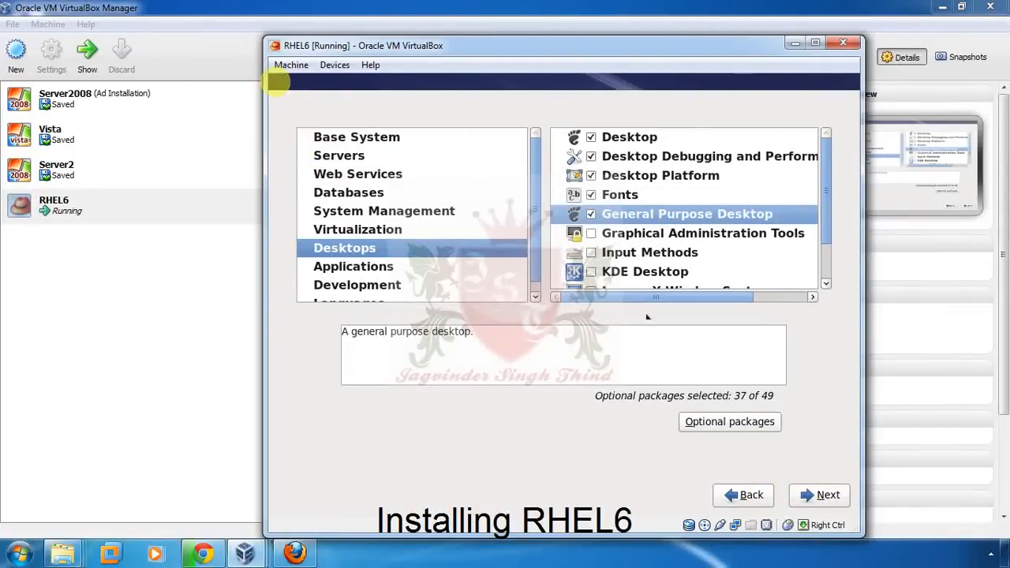
pyautogui.click(714, 426)
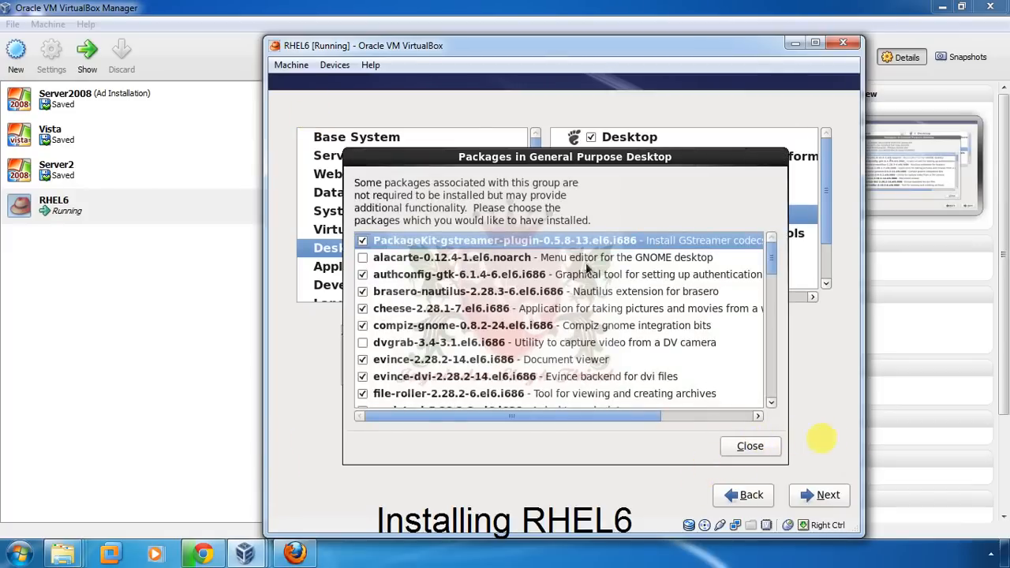
# - Close the General Purpose Desktop optional packages and tick Graphical Administration Tools and Input Methods
pyautogui.click(608, 265)
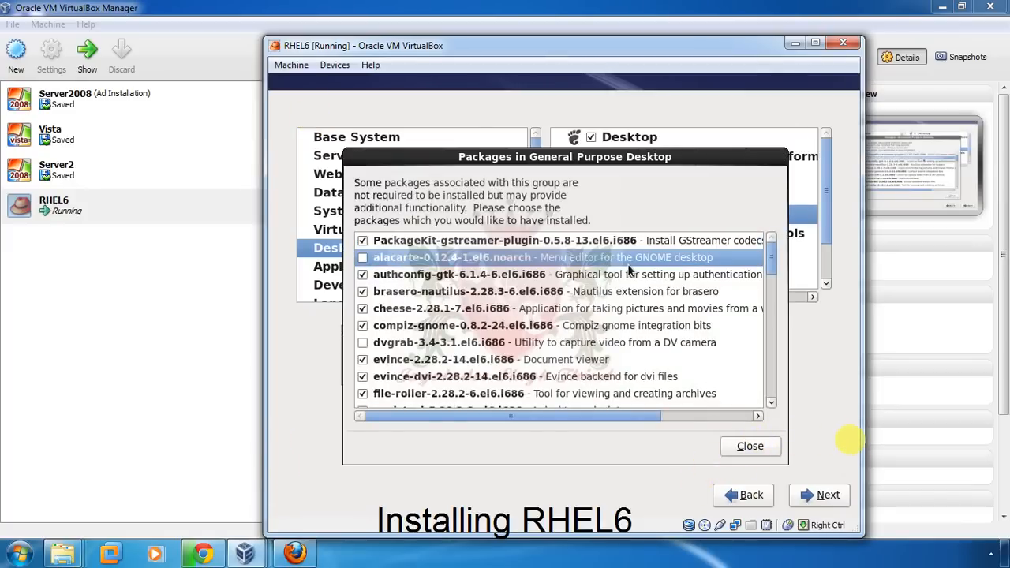
pyautogui.click(748, 446)
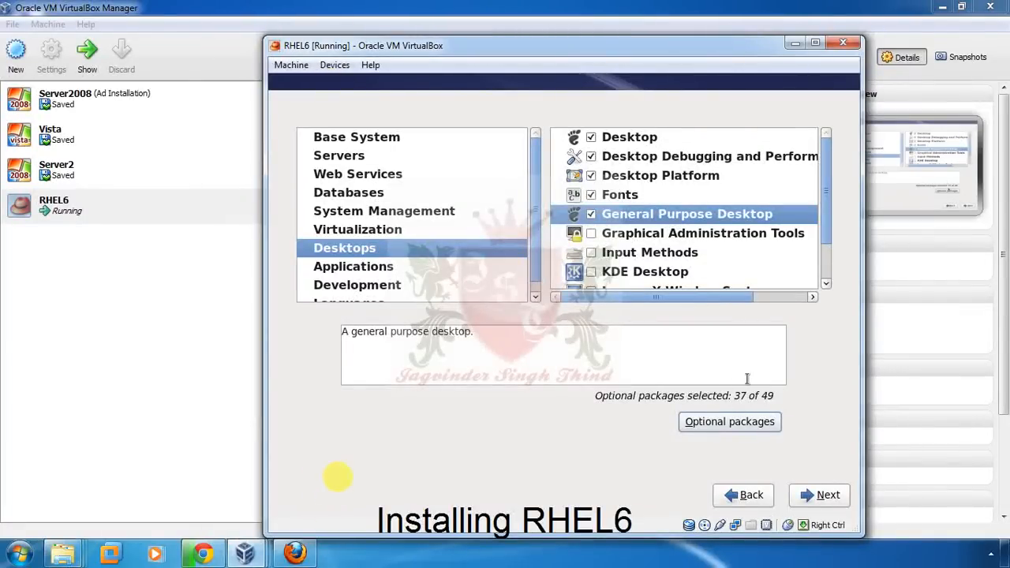
pyautogui.click(591, 233)
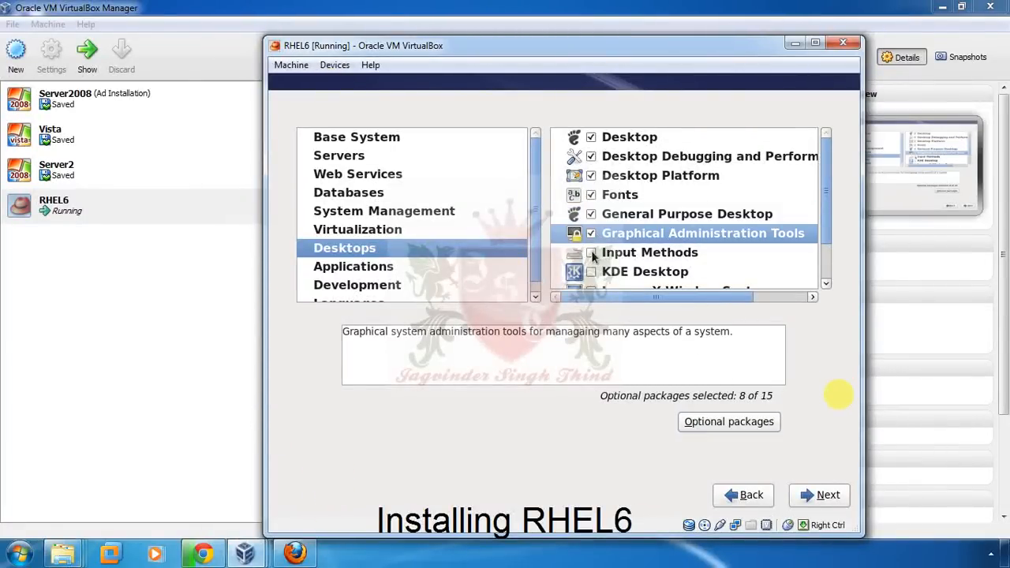
pyautogui.click(591, 252)
# - Tick Legacy X Window compatibility, Remote Desktop Clients, X Window System and KDE Desktop
pyautogui.click(825, 265)
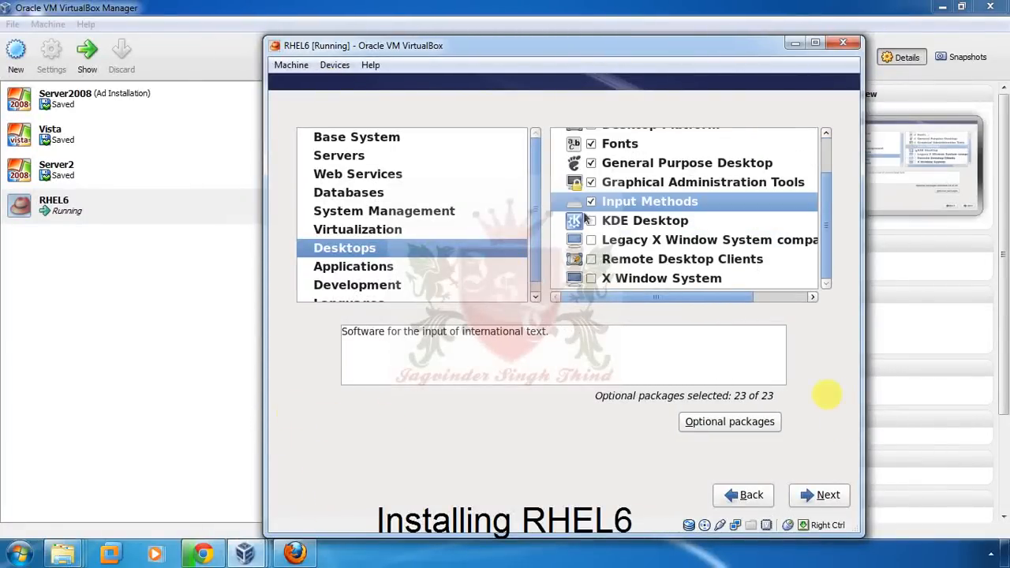
pyautogui.click(591, 241)
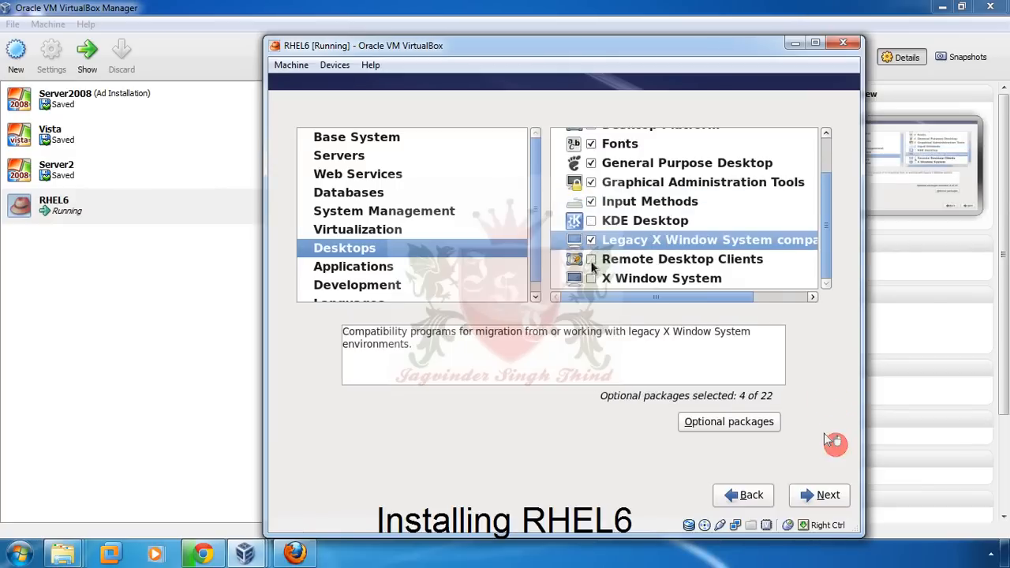
pyautogui.click(591, 260)
pyautogui.click(590, 279)
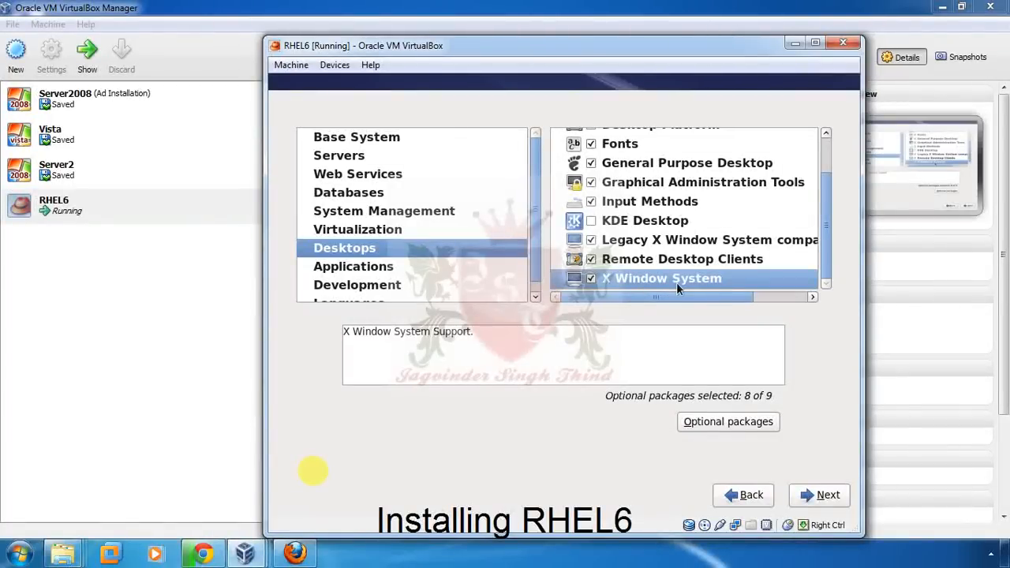
pyautogui.click(591, 221)
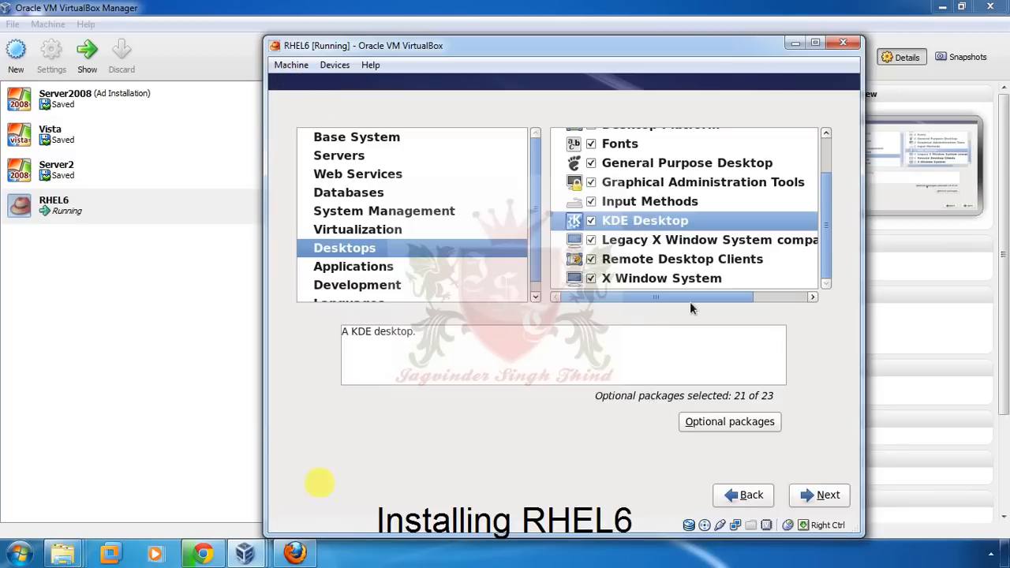
# - Start installing the selected package groups and wait until the installation completes
pyautogui.click(815, 497)
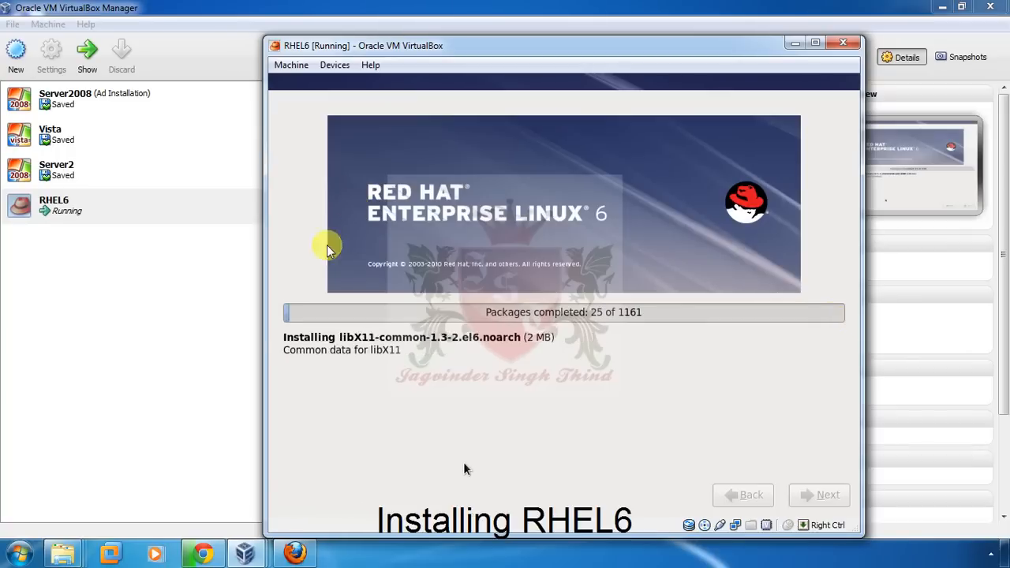
pyautogui.click(416, 555)
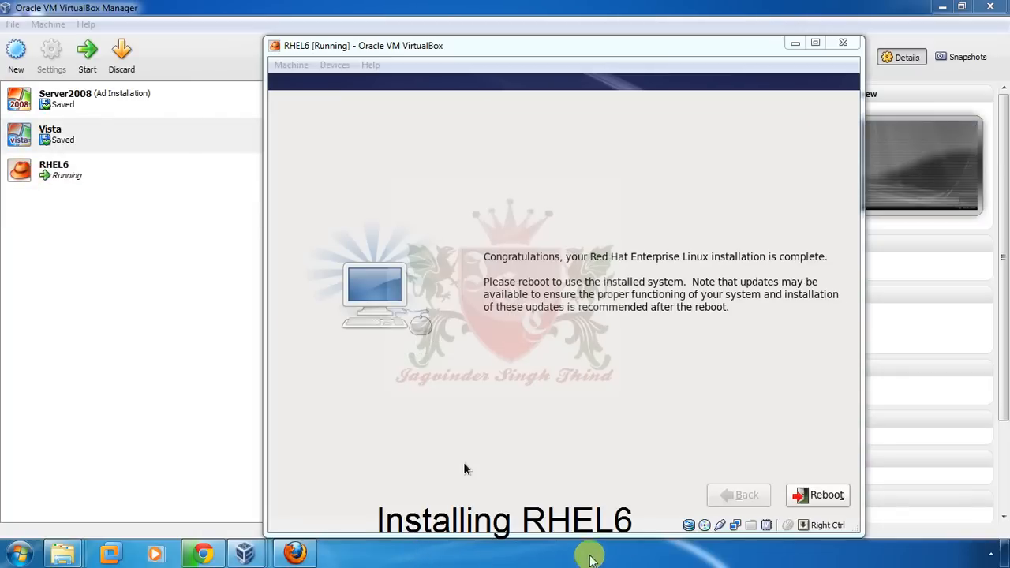
# - Reboot into the newly installed RHEL6 and wait for the Setup Agent Welcome page
pyautogui.click(821, 498)
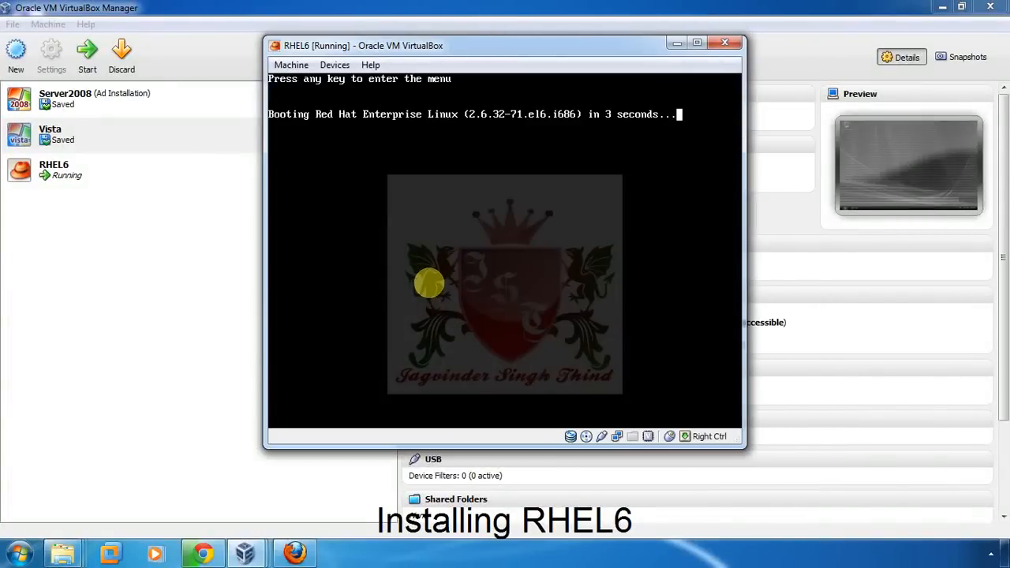
pyautogui.click(597, 558)
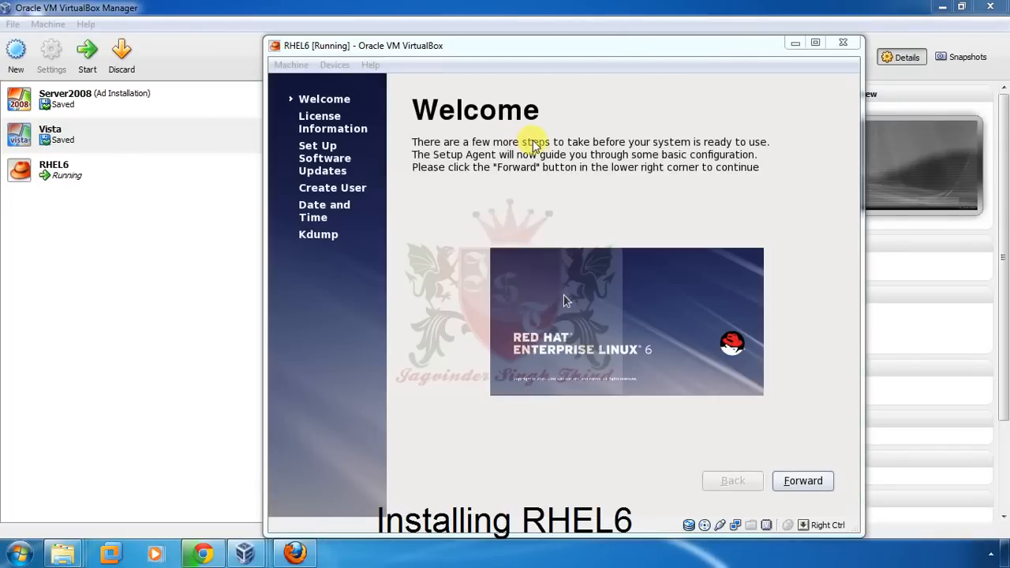
pyautogui.click(799, 482)
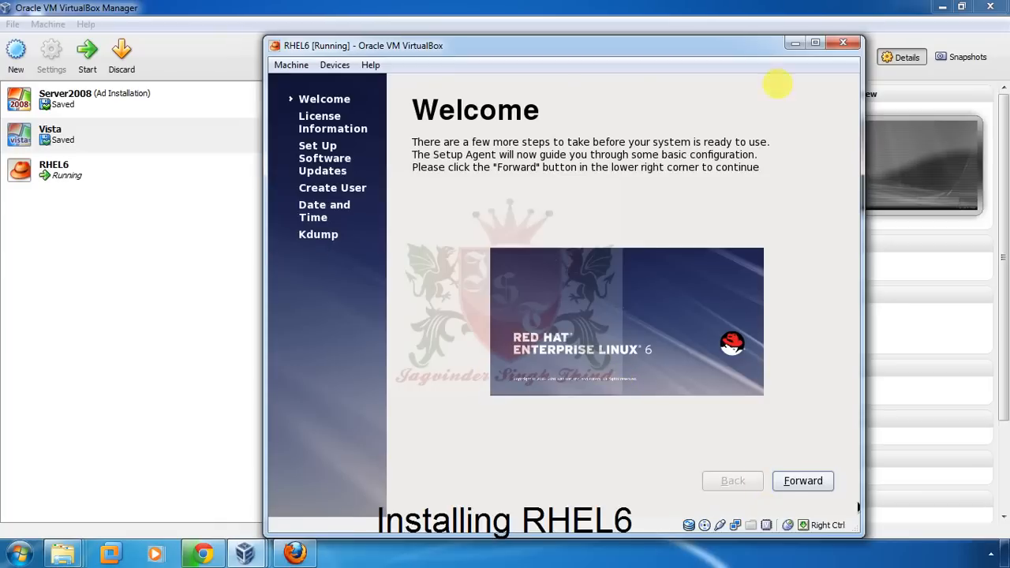
# - Accept the license agreement and skip both software update pages to reach Create User
pyautogui.click(820, 484)
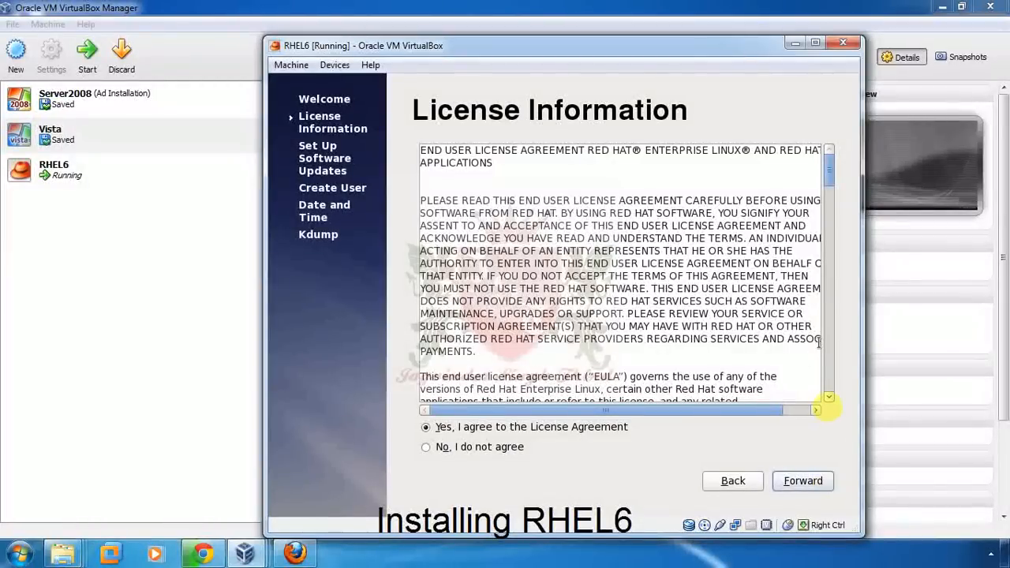
pyautogui.click(827, 398)
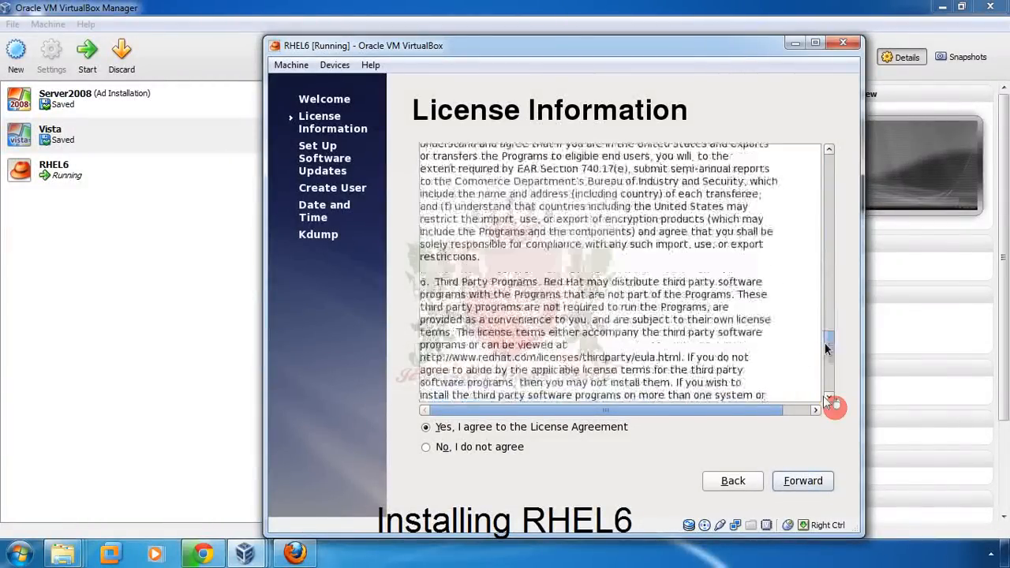
pyautogui.scroll(-10, 825, 347)
pyautogui.click(820, 486)
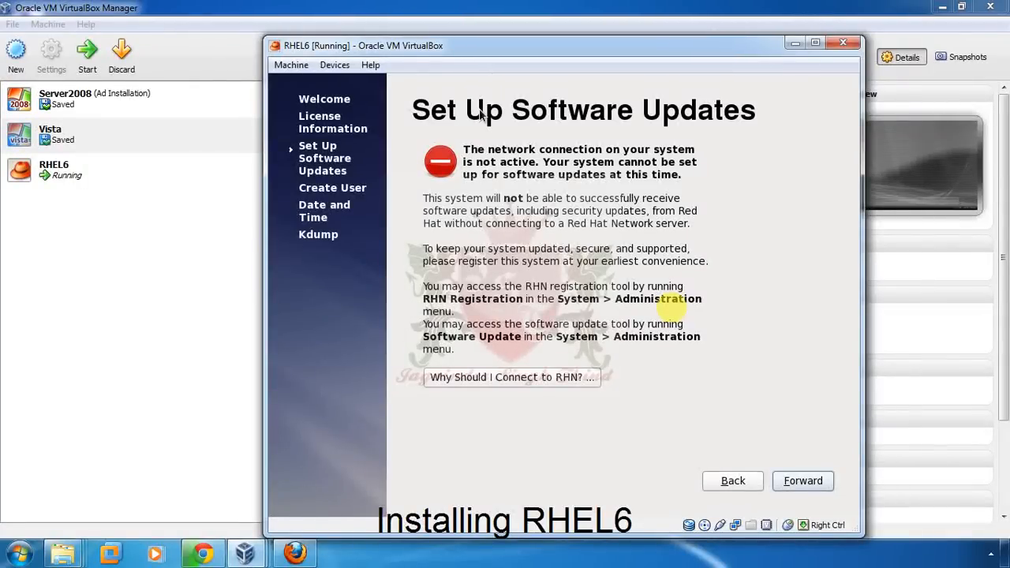
pyautogui.click(826, 482)
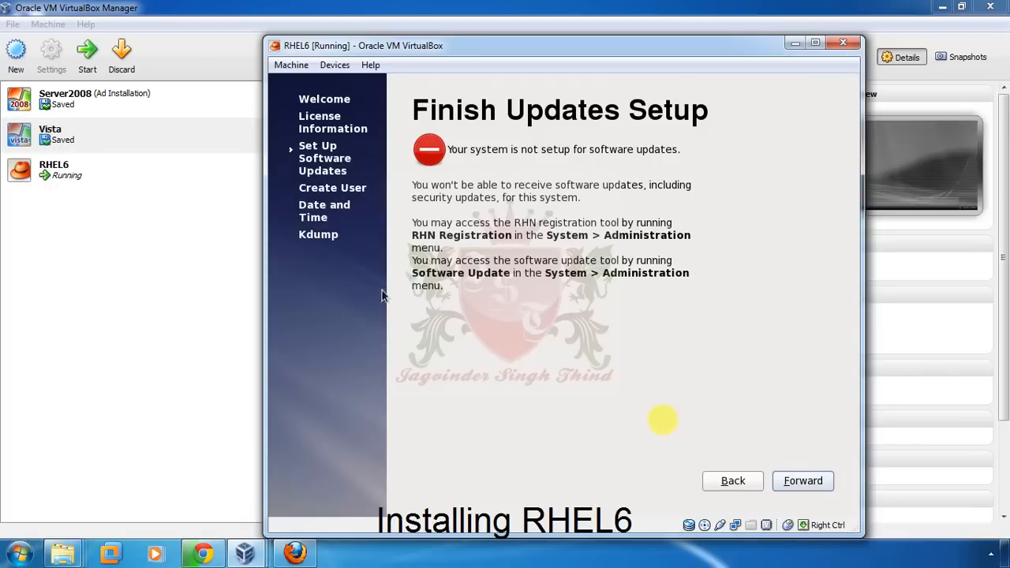
pyautogui.click(801, 481)
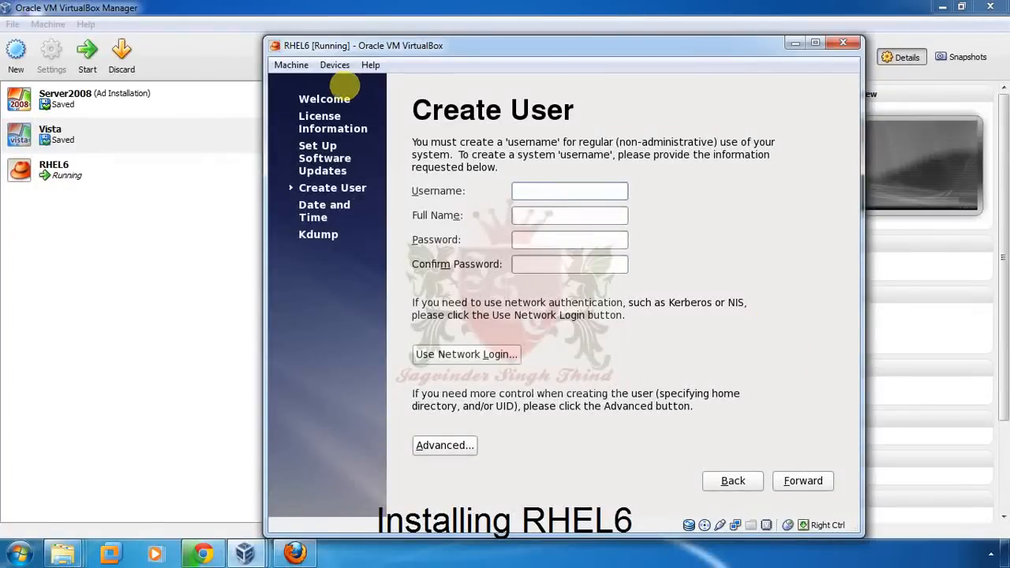
# - Dismiss the missing-user warning and enter the username 'student'
pyautogui.click(806, 482)
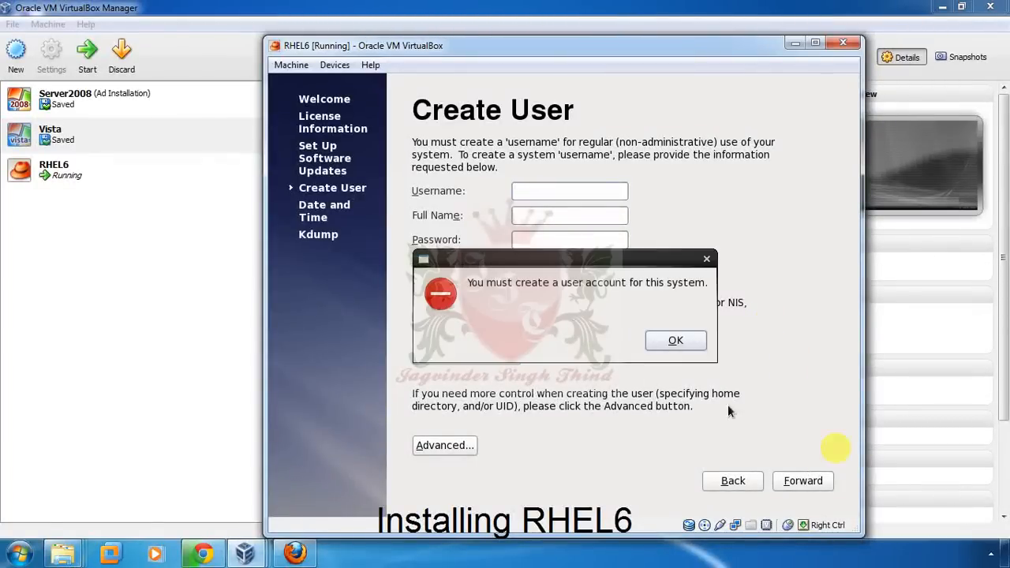
pyautogui.click(675, 341)
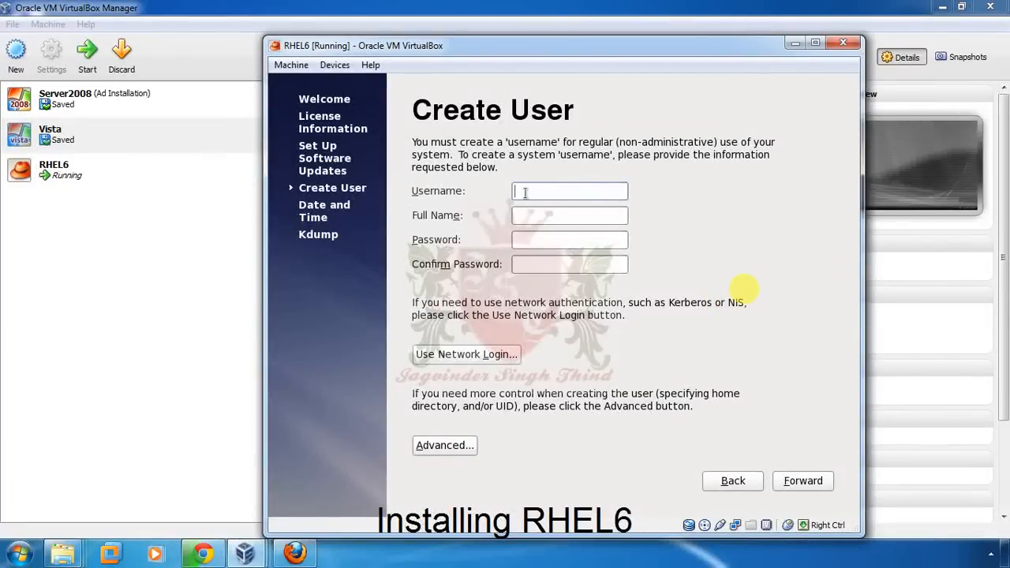
pyautogui.write('testuser')
pyautogui.press('BackSpace')
pyautogui.press('BackSpace')
pyautogui.press('BackSpace')
pyautogui.press('BackSpace')
pyautogui.press('BackSpace')
pyautogui.press('BackSpace')
pyautogui.press('BackSpace')
pyautogui.write('studen')
pyautogui.click(537, 218)
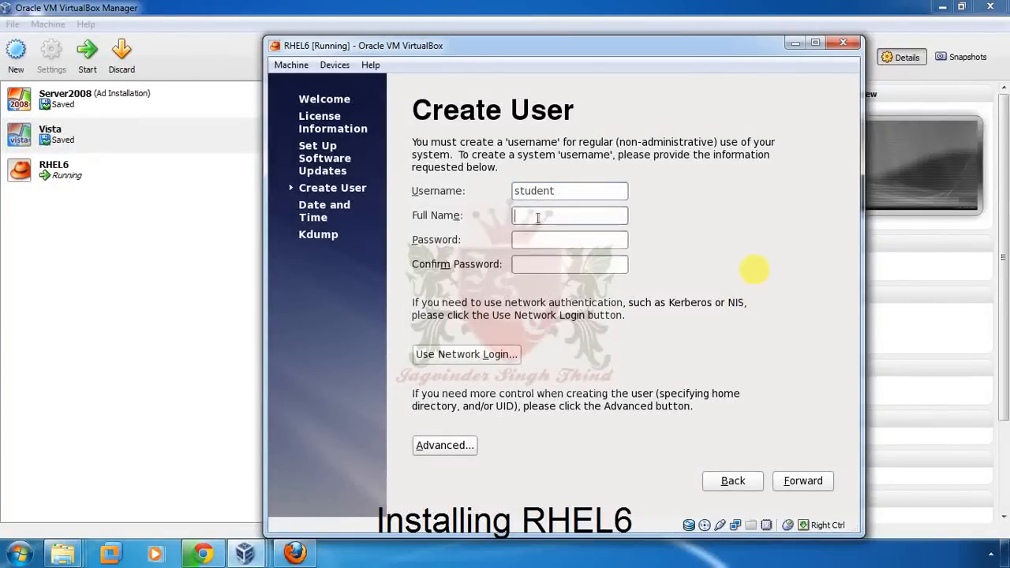
# - Enter and confirm the account password, submit, and accept the weak-password warning
pyautogui.click(524, 245)
pyautogui.write('redhat')
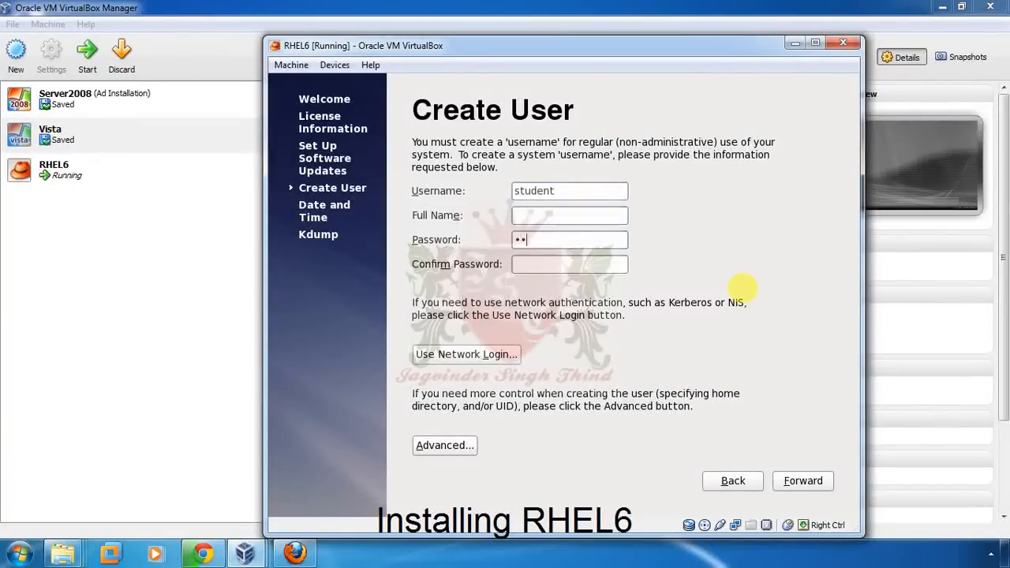
pyautogui.press('Tab')
pyautogui.write('red')
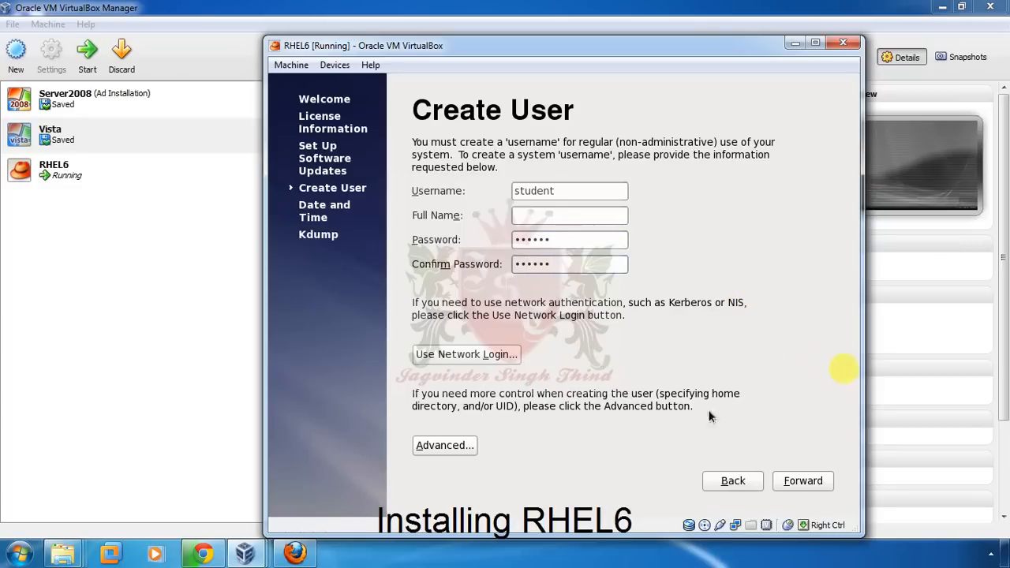
pyautogui.click(795, 482)
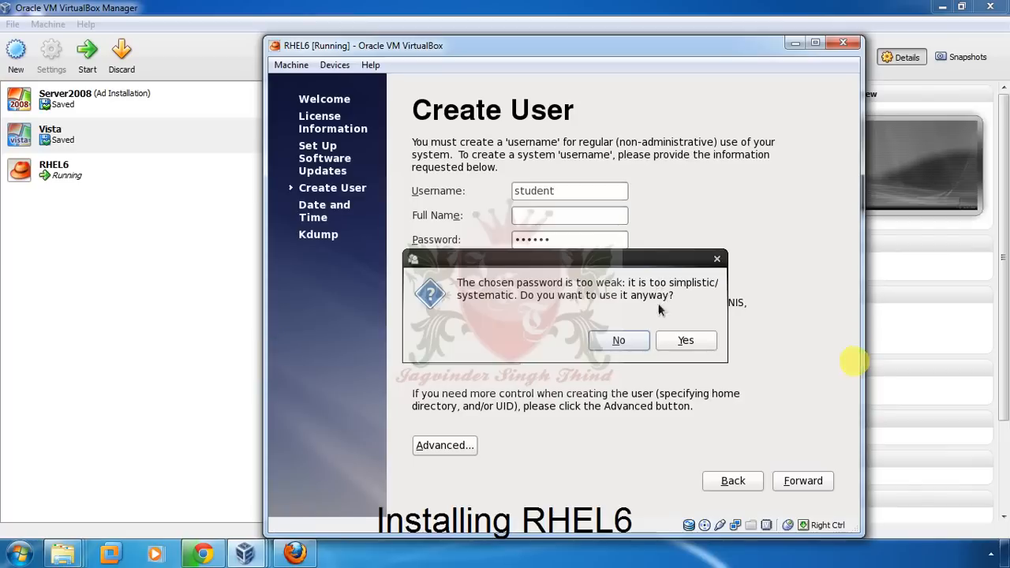
pyautogui.click(685, 341)
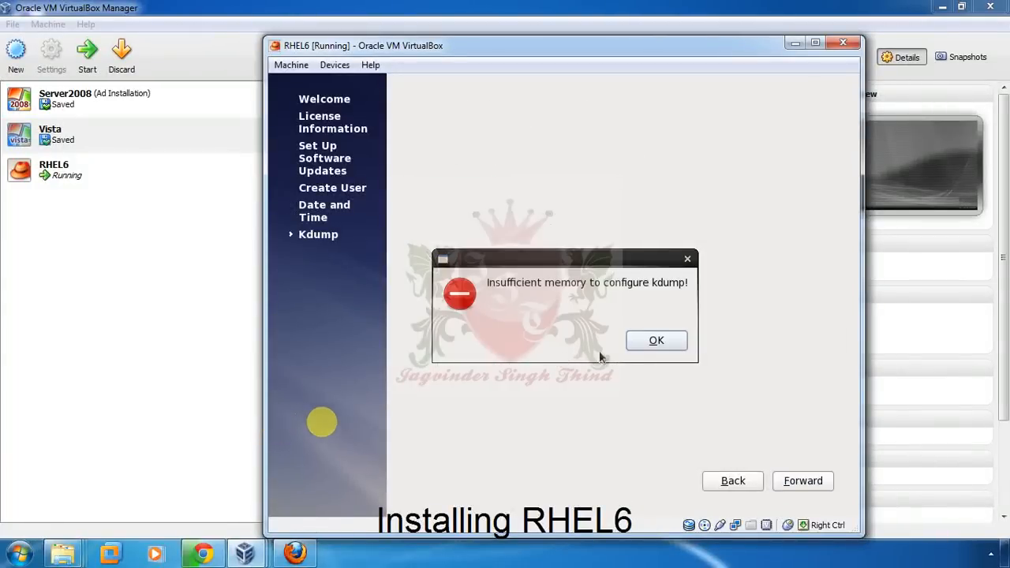
# - Dismiss the kdump memory warning and finish first-boot setup to reach the login screen
pyautogui.click(642, 341)
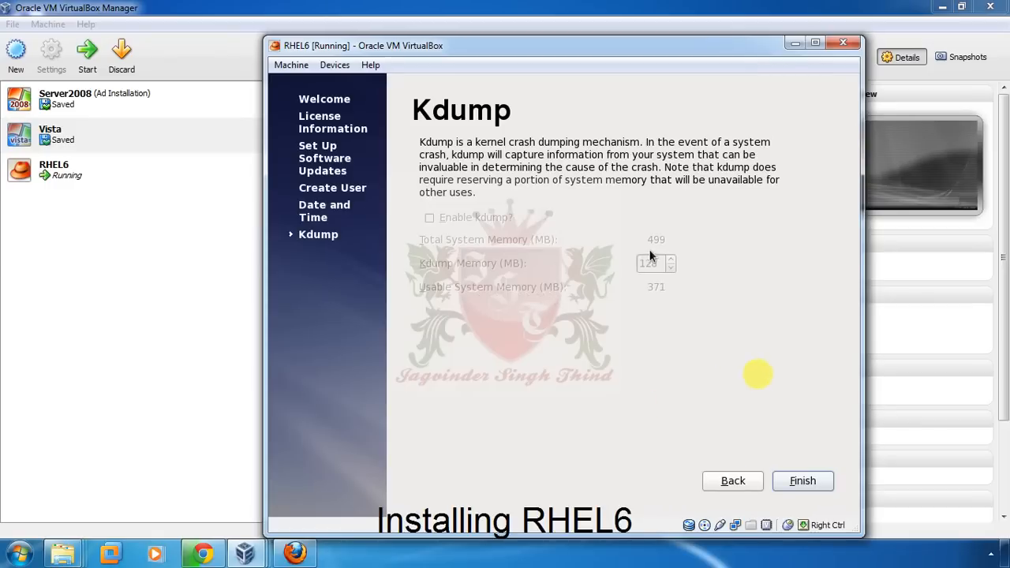
pyautogui.click(802, 485)
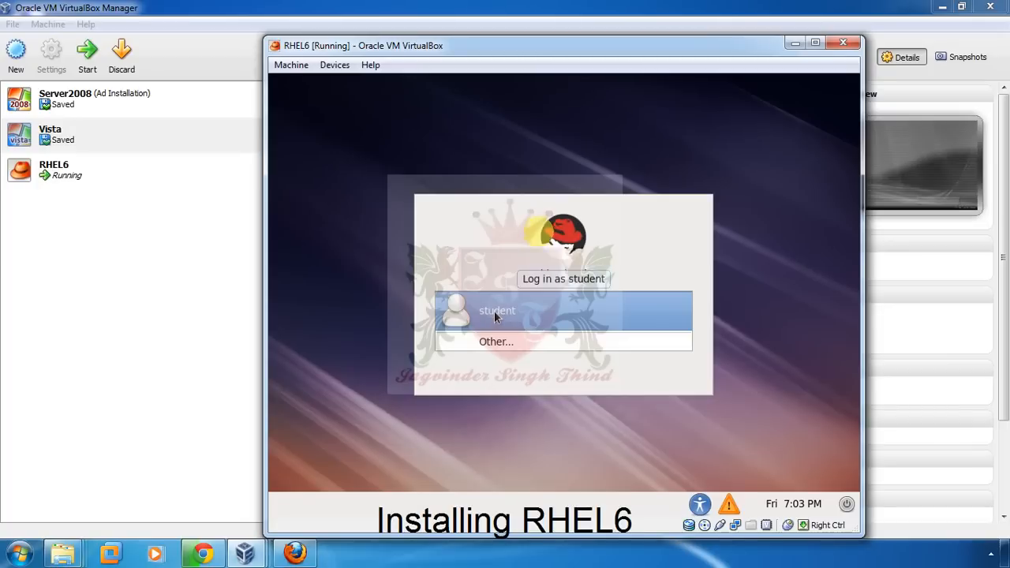
# - Log in through Other... as user 'student' with the account password
pyautogui.click(489, 341)
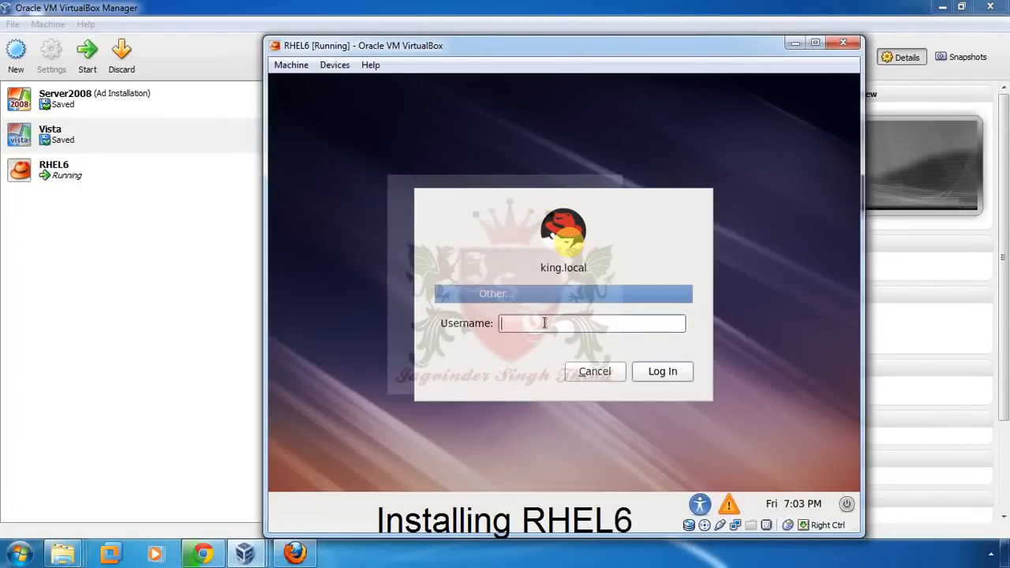
pyautogui.write('student')
pyautogui.press('Return')
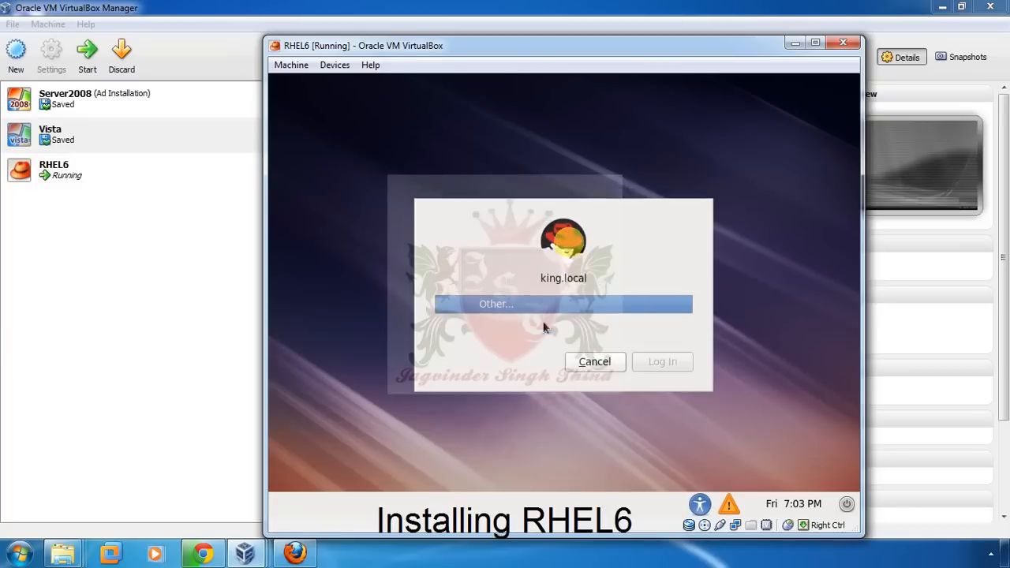
pyautogui.write('••••••')
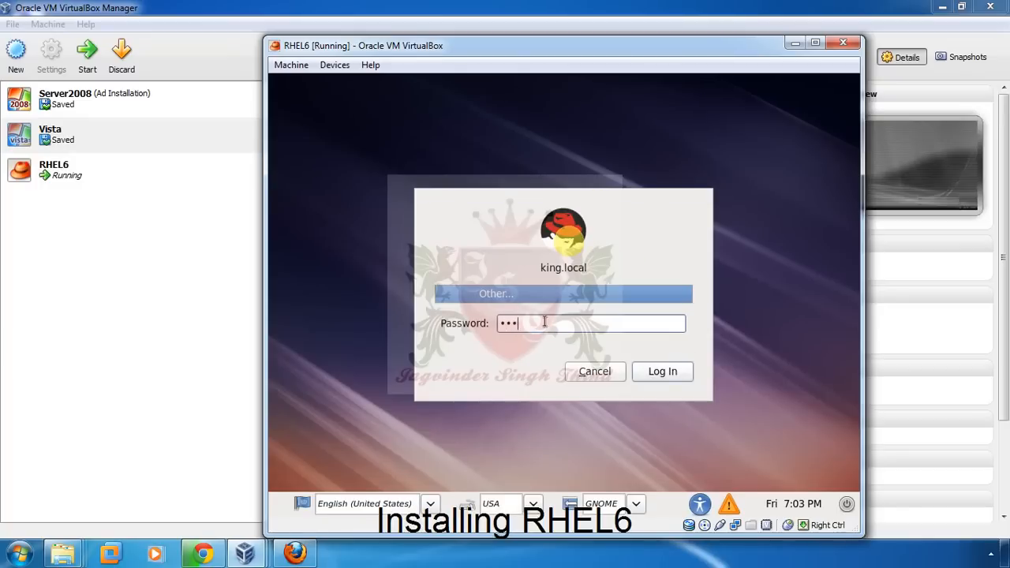
pyautogui.press('Return')
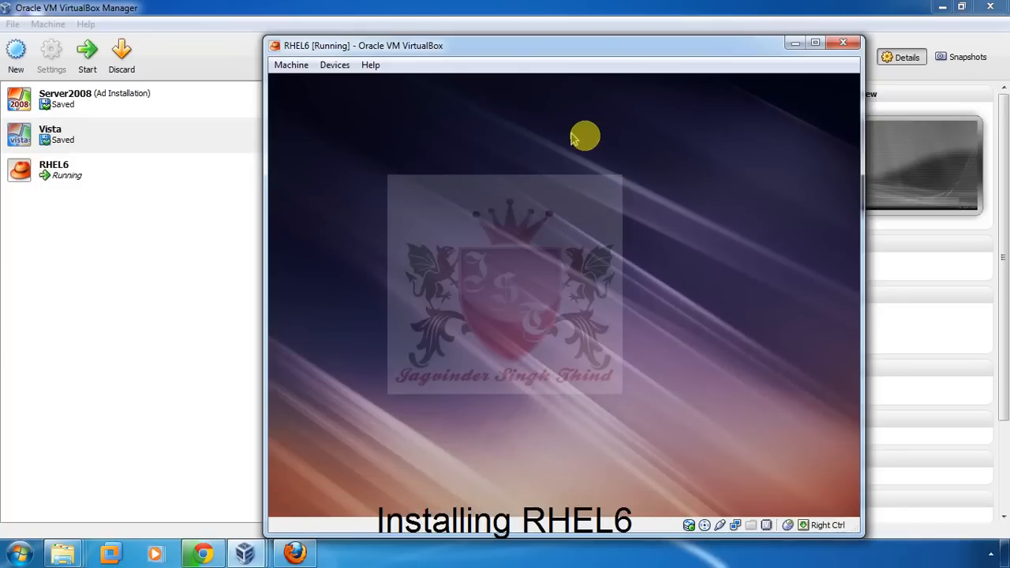